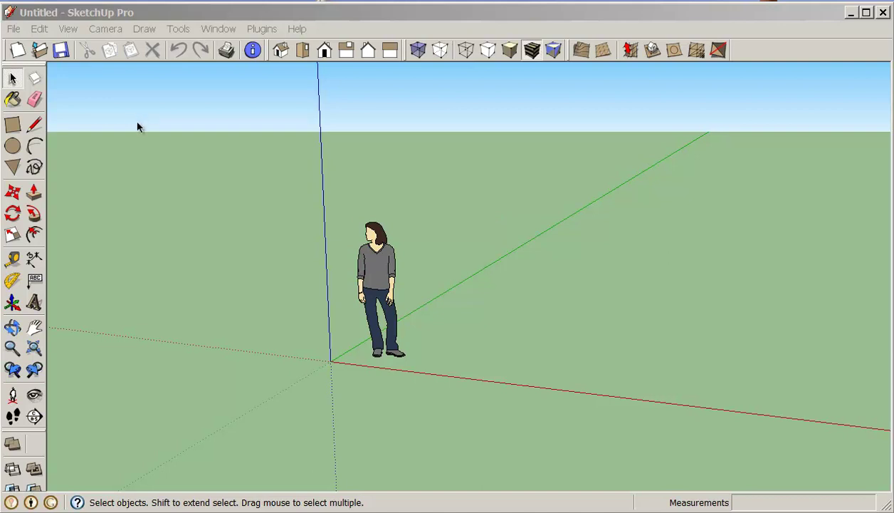
Step: Import the AutoCAD drawing SAVOYE-G-Floor.dwg into the model and dismiss the import report
{"action": "left_click", "coordinate": [14, 30]}
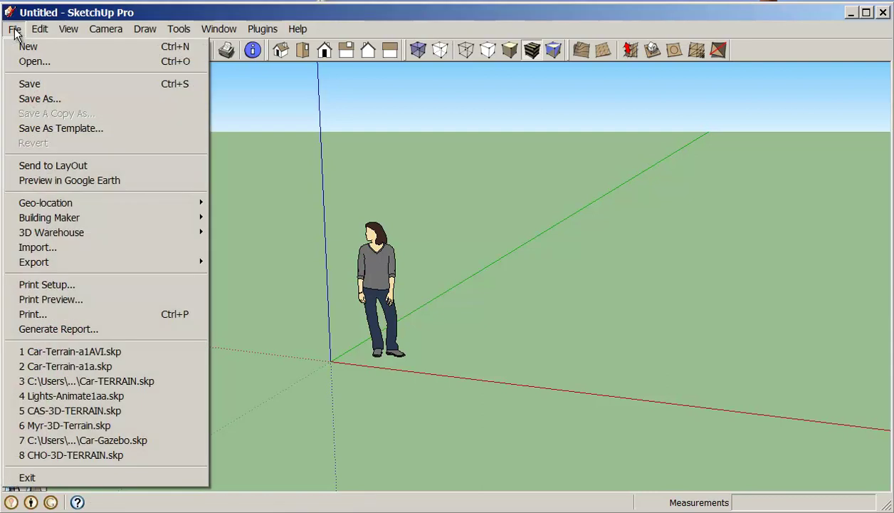
{"action": "left_click", "coordinate": [38, 248]}
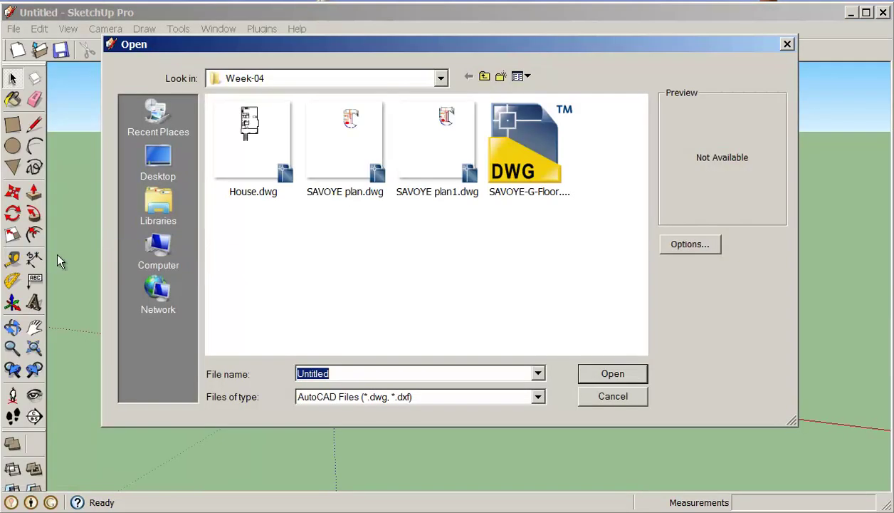
{"action": "left_click", "coordinate": [538, 397]}
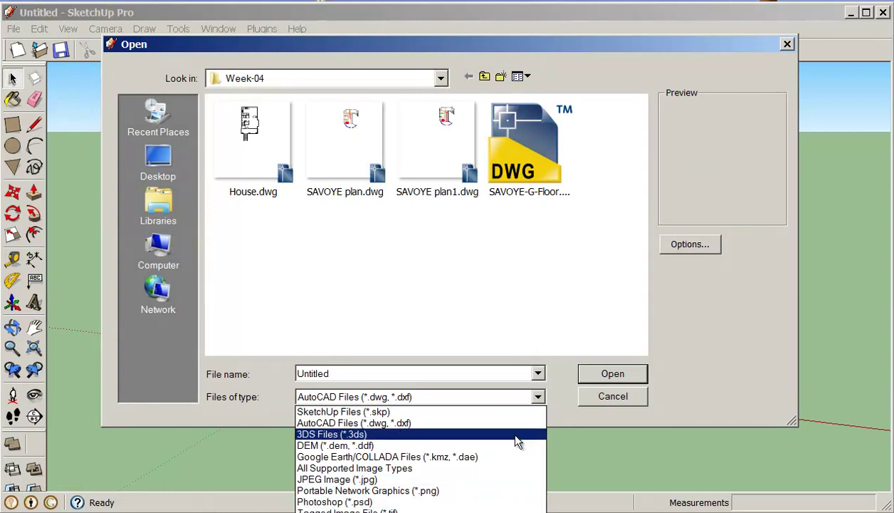
{"action": "left_click", "coordinate": [342, 424]}
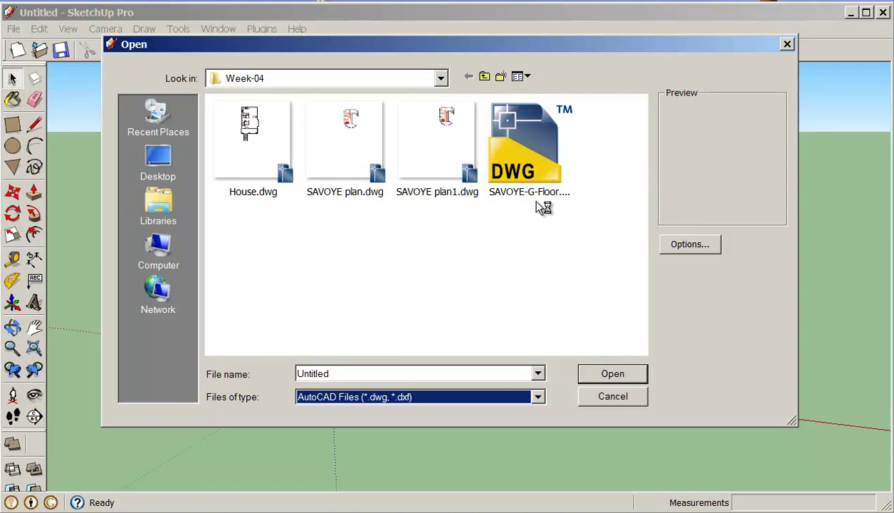
{"action": "left_click", "coordinate": [531, 160]}
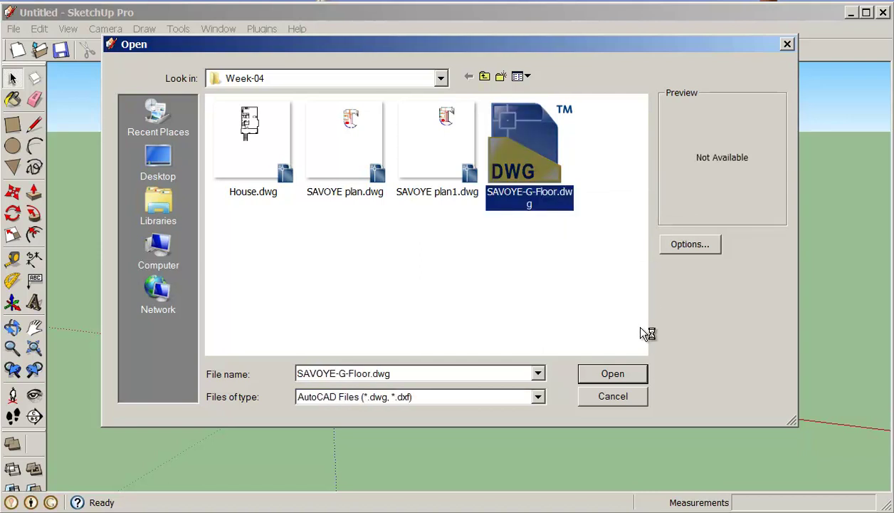
{"action": "left_click", "coordinate": [610, 375]}
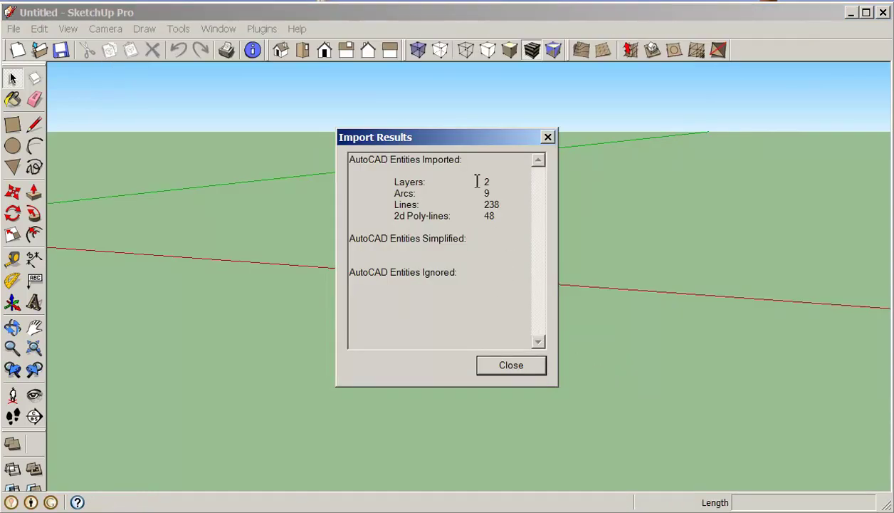
{"action": "left_click", "coordinate": [510, 367]}
{"action": "middle_click_drag", "start_coordinate": [554, 328], "coordinate": [515, 228]}
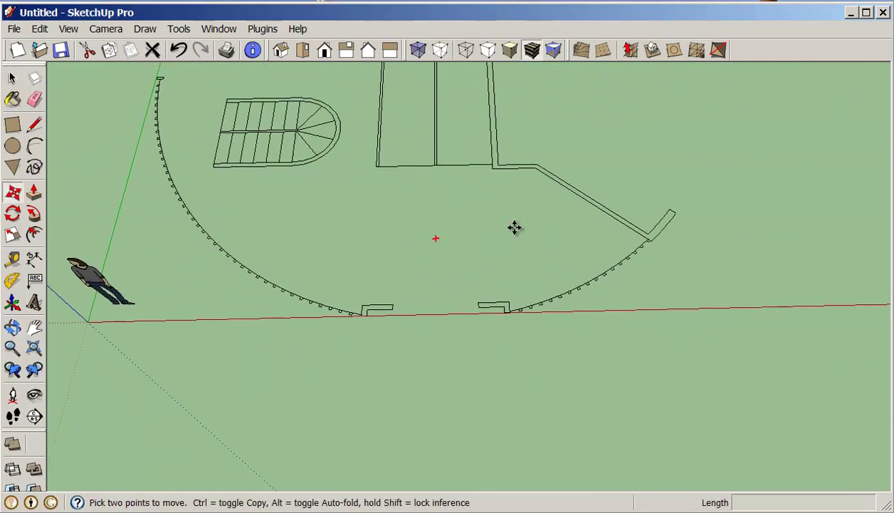
{"action": "left_click", "coordinate": [33, 348]}
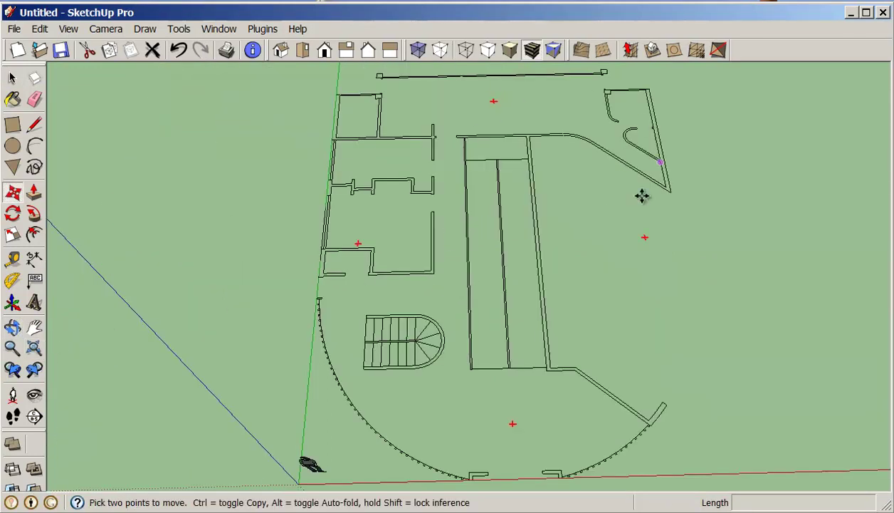
Step: Apply the Default Style from the Default Styles collection to the model and close the style settings
{"action": "middle_click_drag", "start_coordinate": [636, 272], "coordinate": [666, 334]}
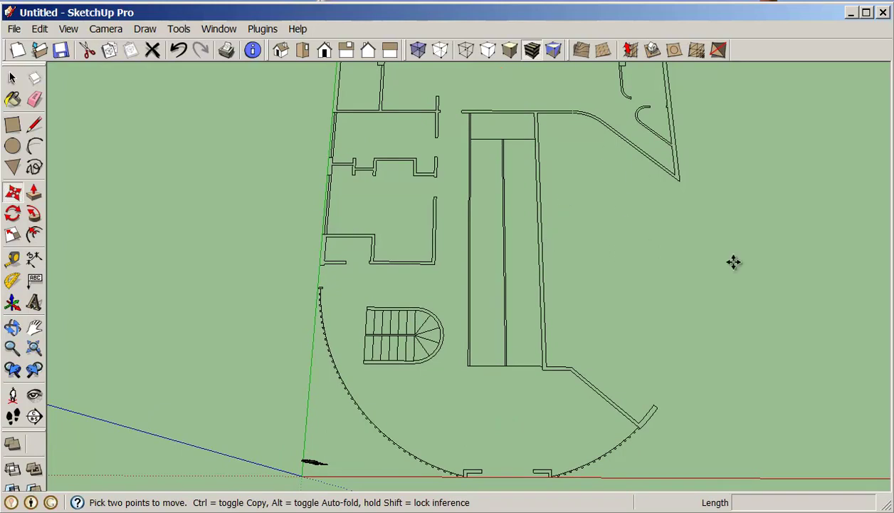
{"action": "middle_click_drag", "start_coordinate": [646, 265], "coordinate": [559, 221]}
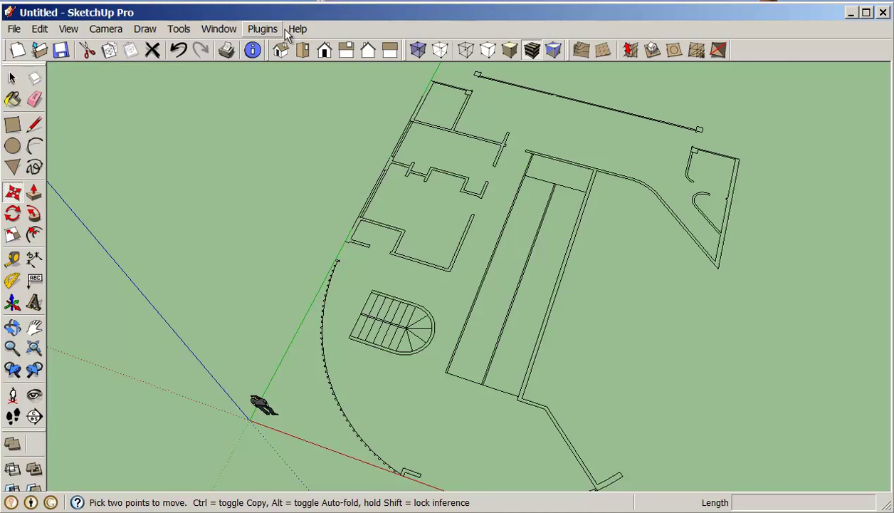
{"action": "left_click", "coordinate": [218, 29]}
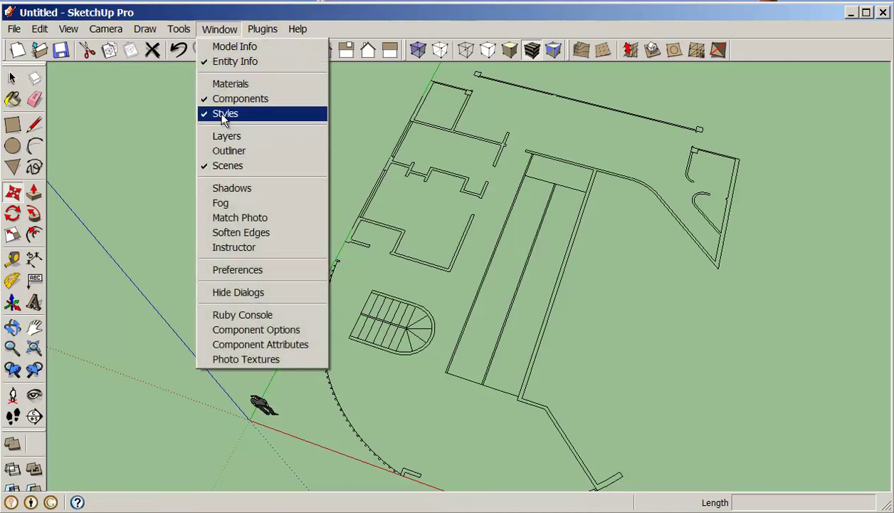
{"action": "left_click", "coordinate": [224, 115]}
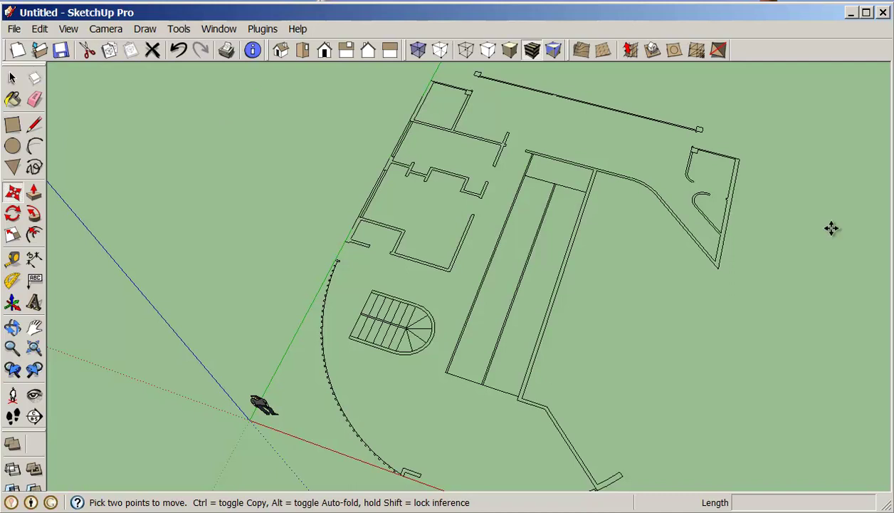
{"action": "left_click", "coordinate": [219, 29]}
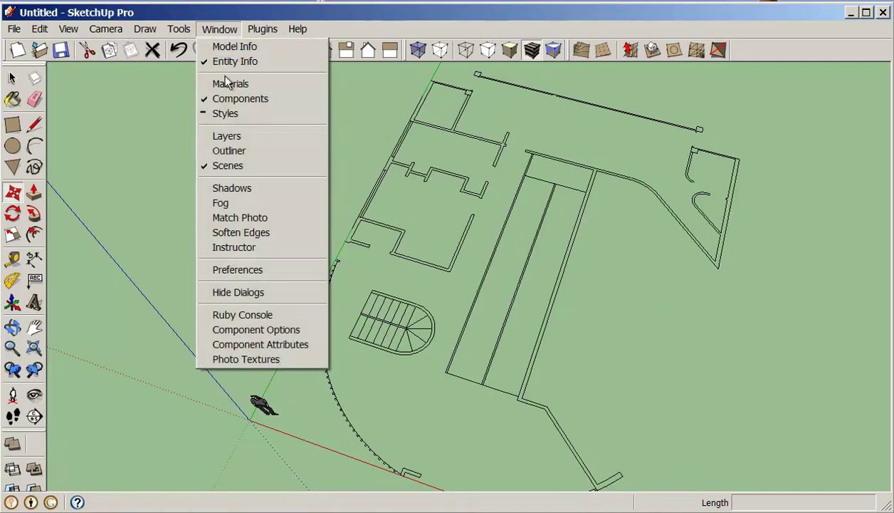
{"action": "left_click", "coordinate": [225, 116]}
{"action": "left_click_drag", "start_coordinate": [704, 195], "coordinate": [338, 138]}
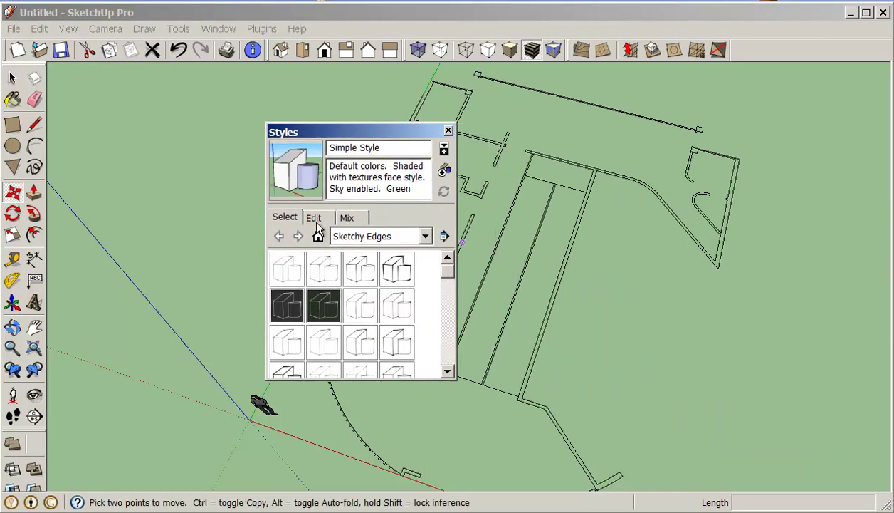
{"action": "left_click", "coordinate": [425, 238]}
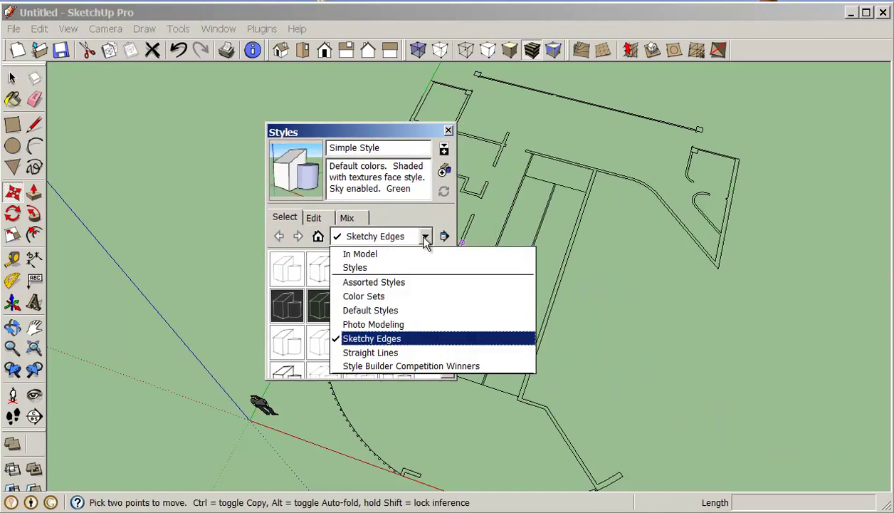
{"action": "left_click", "coordinate": [399, 310]}
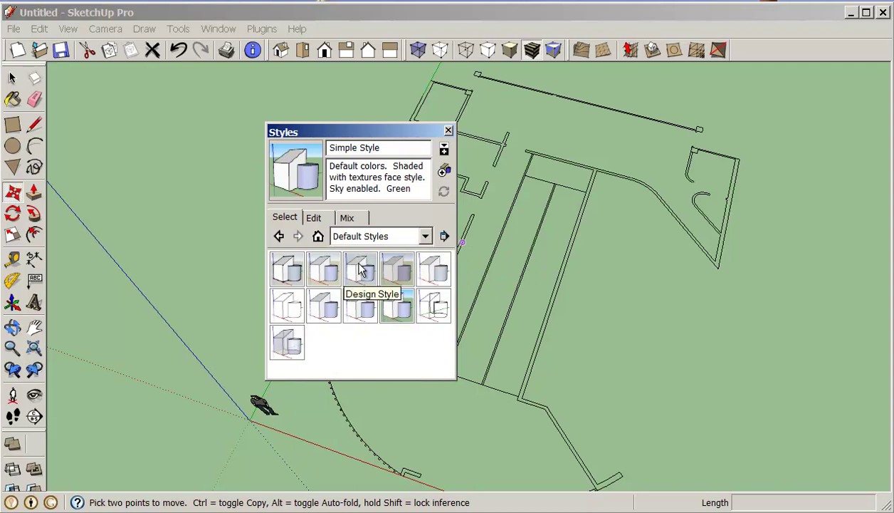
{"action": "left_click", "coordinate": [322, 277]}
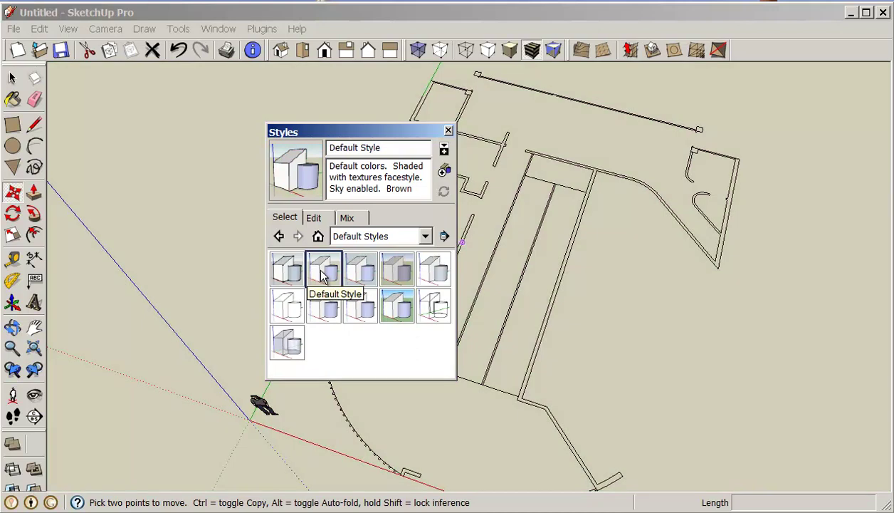
{"action": "middle_click_drag", "start_coordinate": [732, 277], "coordinate": [723, 292]}
{"action": "left_click", "coordinate": [449, 131]}
Step: Check which edge style display options are available for the model
{"action": "scroll", "coordinate": [754, 296], "scroll_direction": "up", "scroll_amount": 4}
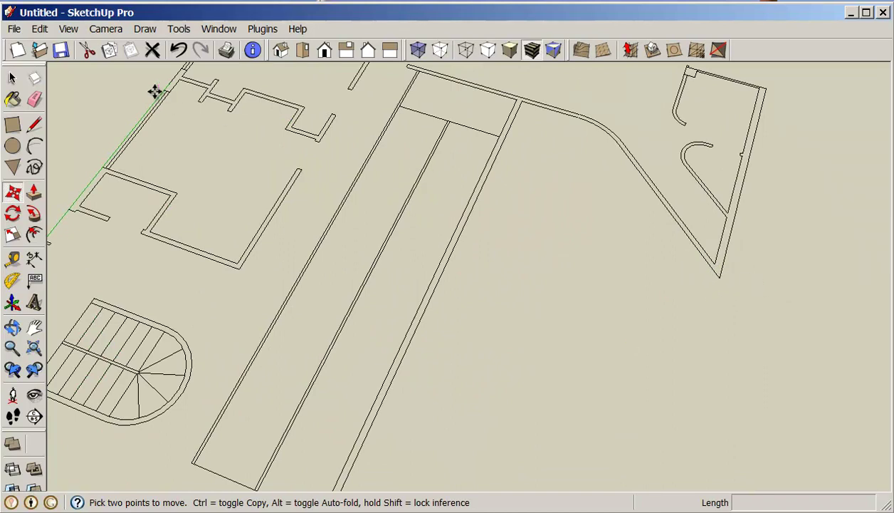
{"action": "left_click", "coordinate": [68, 29]}
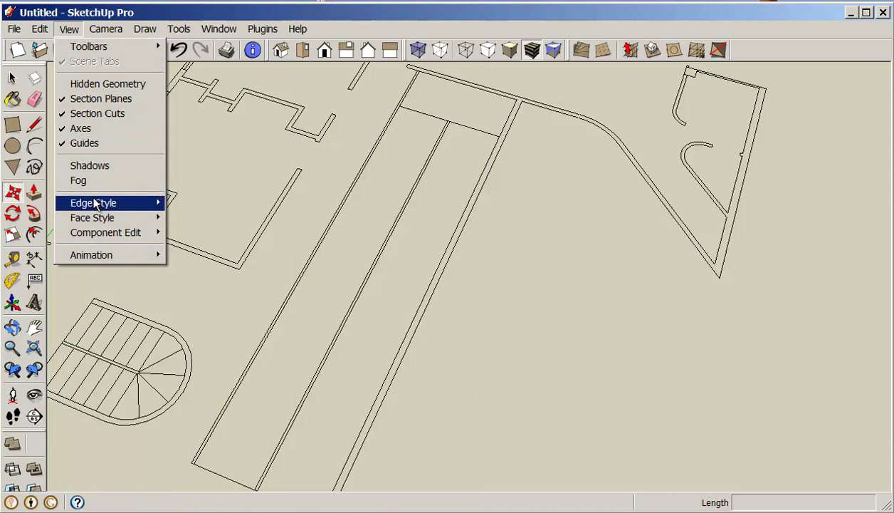
{"action": "mouse_move", "coordinate": [94, 203]}
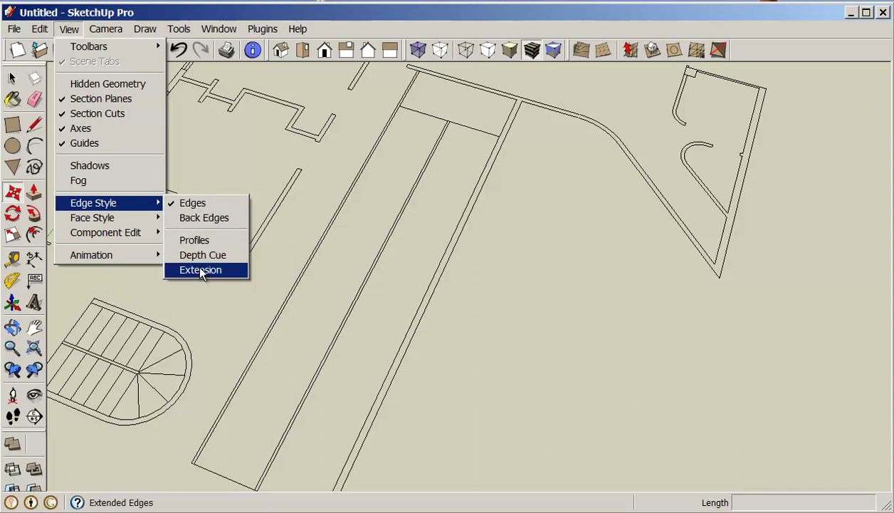
{"action": "left_click", "coordinate": [555, 250]}
{"action": "scroll", "coordinate": [555, 235], "scroll_direction": "down", "scroll_amount": 5}
{"action": "middle_click_drag", "start_coordinate": [551, 212], "coordinate": [541, 241]}
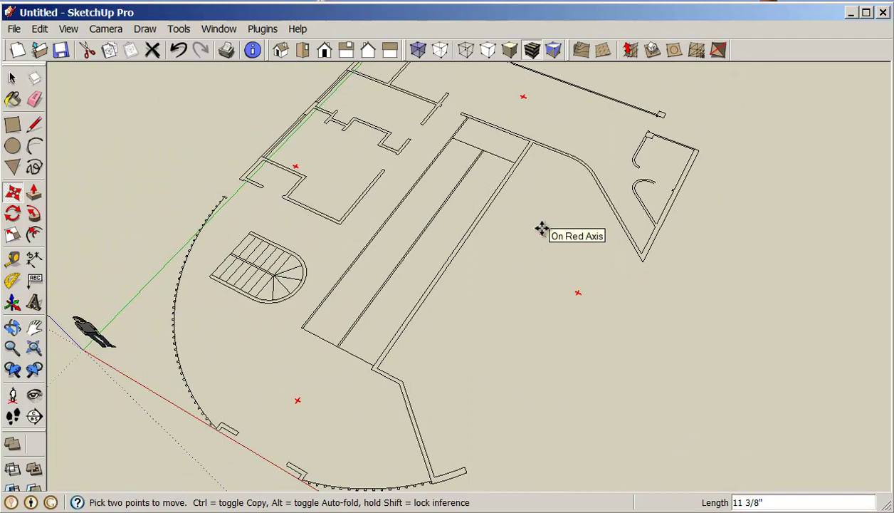
{"action": "left_click", "coordinate": [536, 224]}
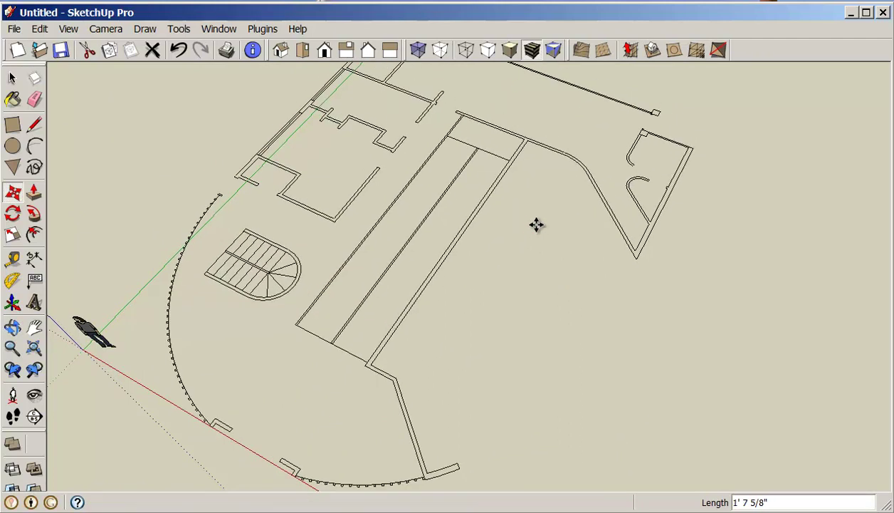
{"action": "left_click", "coordinate": [178, 52]}
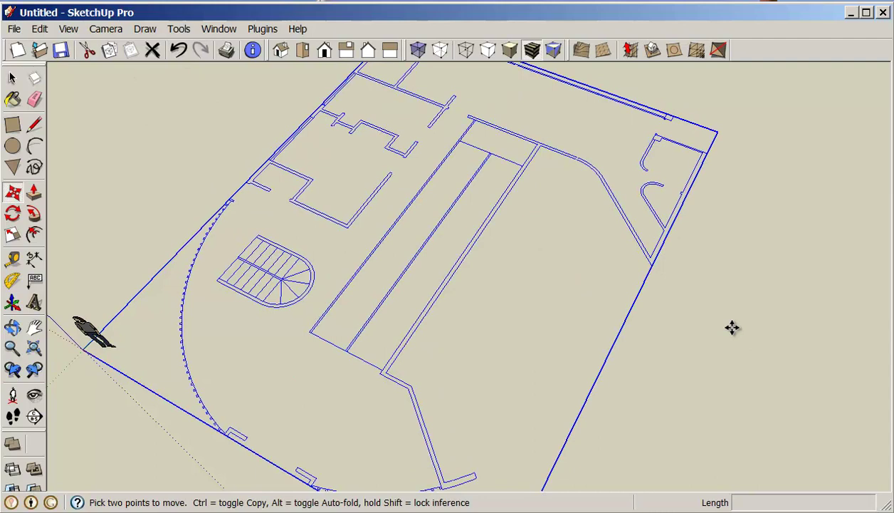
{"action": "key", "text": "ctrl+t"}
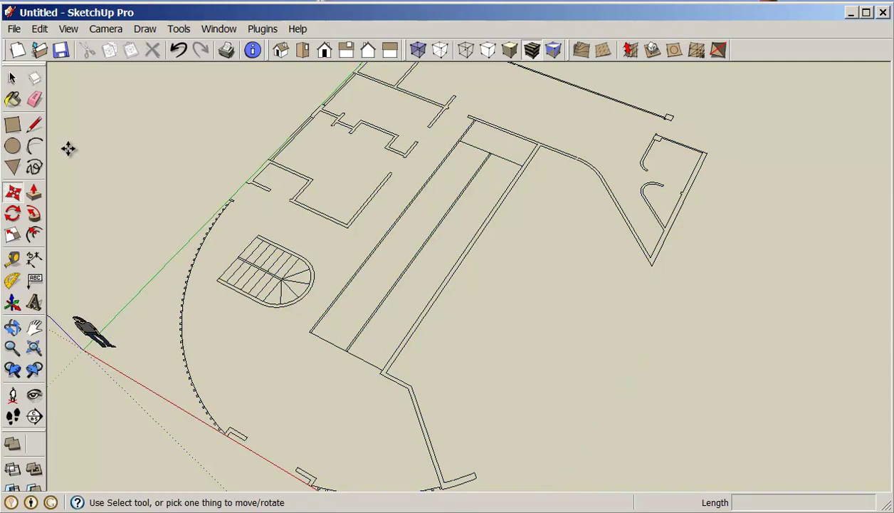
Step: Explode the imported floor plan component into separate editable edges and clear the selection
{"action": "left_click", "coordinate": [12, 78]}
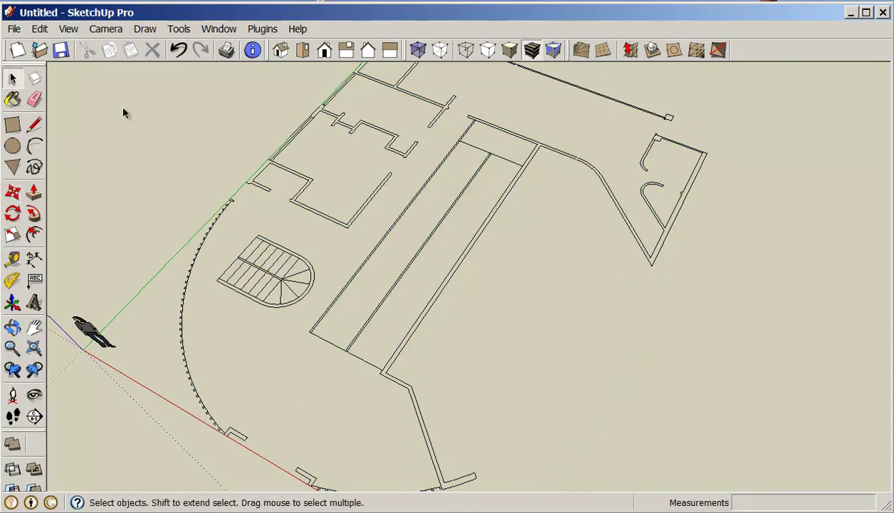
{"action": "triple_click", "coordinate": [570, 158]}
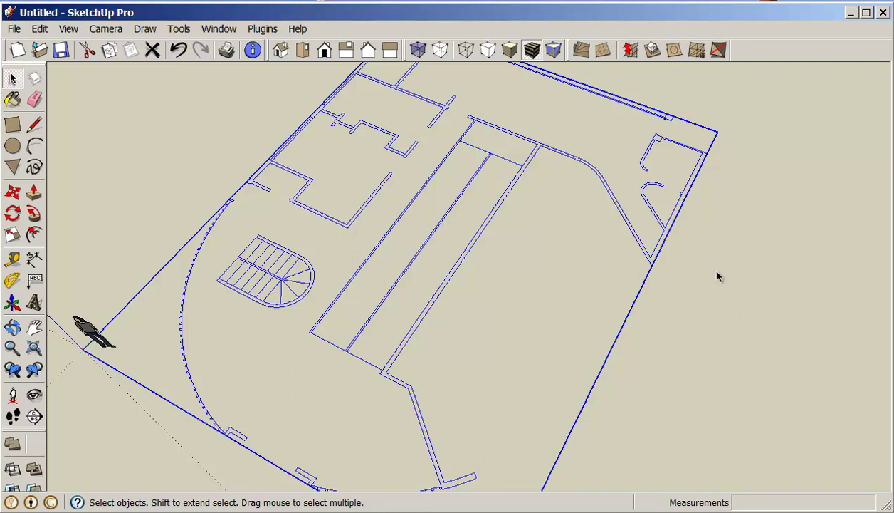
{"action": "right_click", "coordinate": [650, 265]}
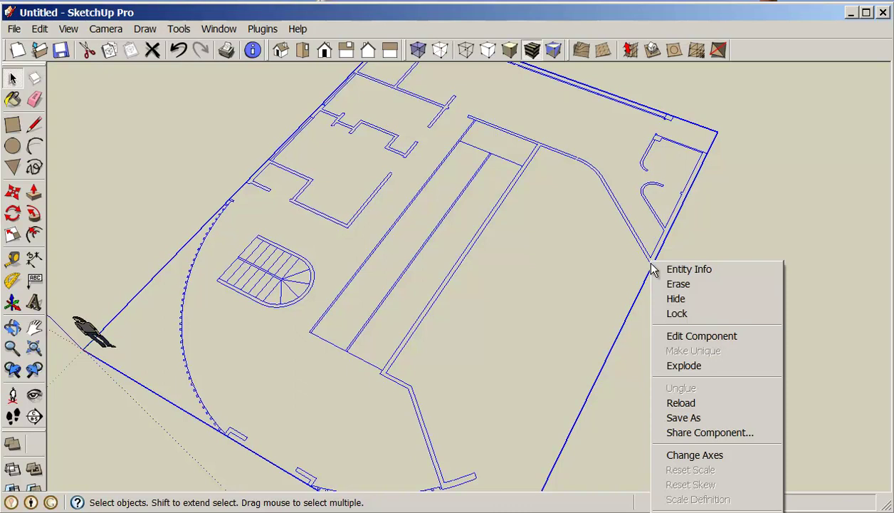
{"action": "left_click", "coordinate": [698, 366]}
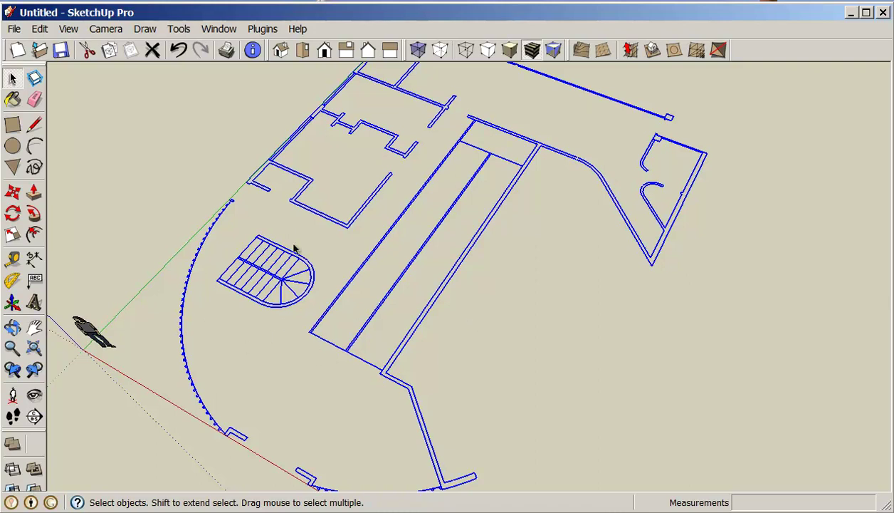
{"action": "left_click", "coordinate": [535, 324]}
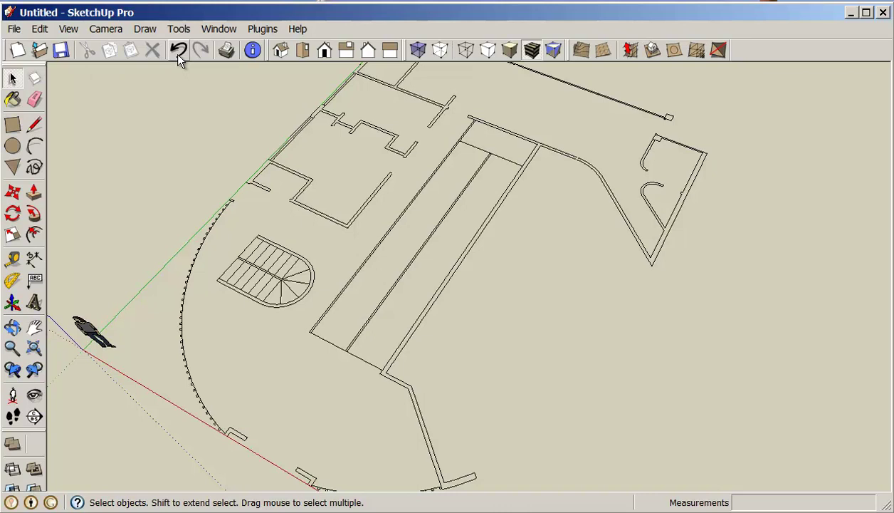
Step: Retrace the outer wall's corner edge and the square column's 10" edge with the Line tool to fill the column and its adjoining curved wall
{"action": "left_click", "coordinate": [34, 123]}
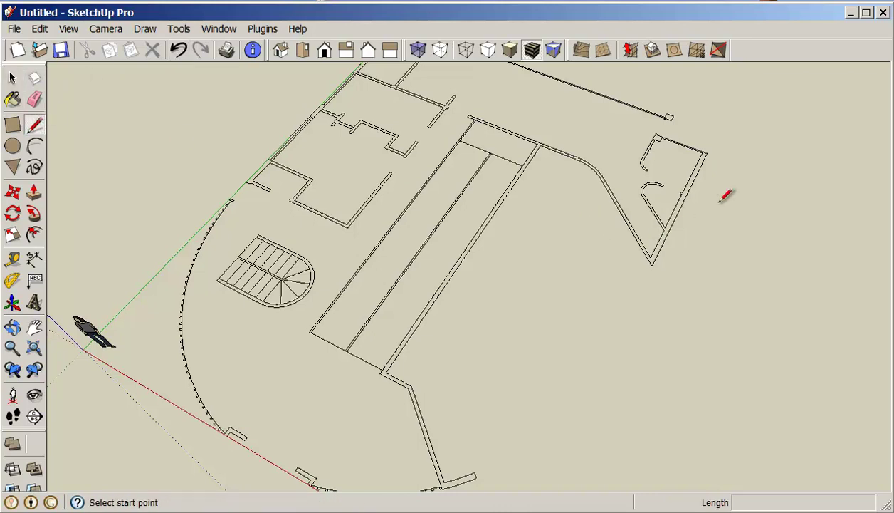
{"action": "scroll", "coordinate": [719, 147], "scroll_direction": "up", "scroll_amount": 3}
{"action": "scroll", "coordinate": [722, 149], "scroll_direction": "up", "scroll_amount": 2}
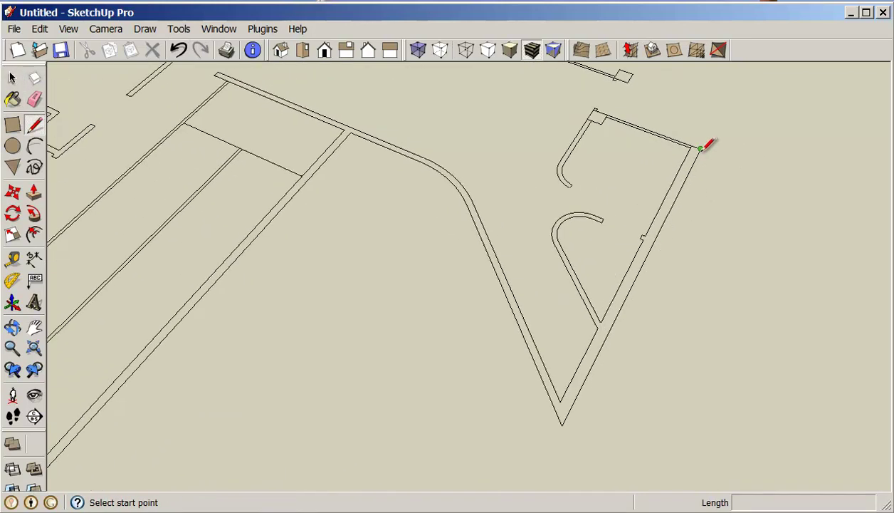
{"action": "left_click", "coordinate": [694, 145]}
{"action": "key", "text": "Escape"}
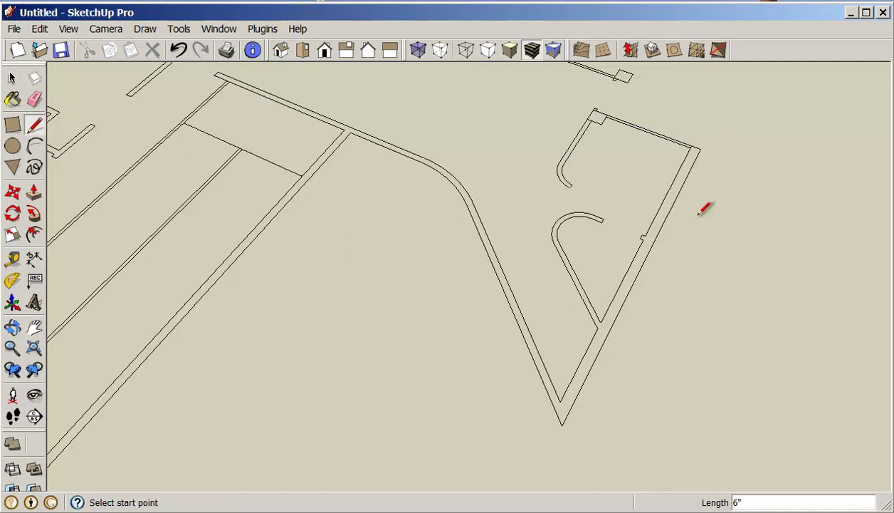
{"action": "scroll", "coordinate": [633, 105], "scroll_direction": "up", "scroll_amount": 4}
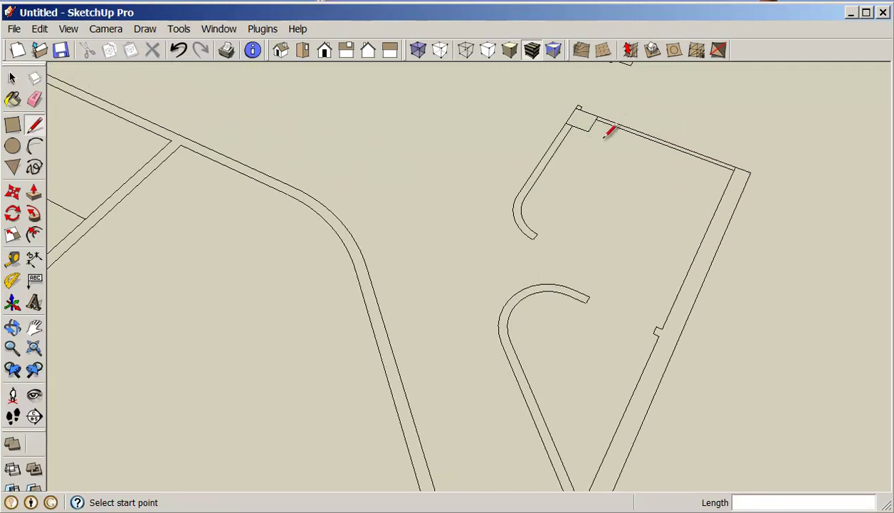
{"action": "left_click", "coordinate": [588, 132]}
{"action": "left_click", "coordinate": [569, 125]}
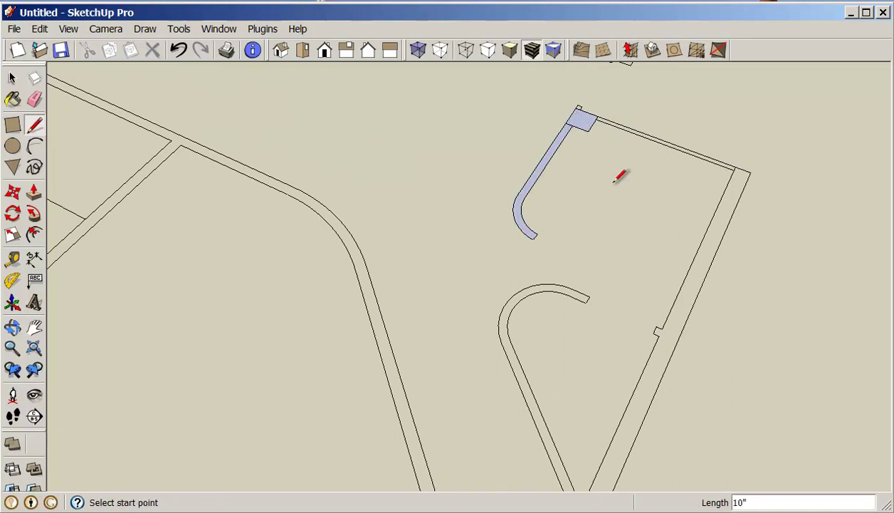
Step: Retrace the short end edge of the thin wall beside the square column to fill that wall with a face
{"action": "scroll", "coordinate": [611, 121], "scroll_direction": "up", "scroll_amount": 1}
{"action": "left_click", "coordinate": [598, 119]}
{"action": "type", "text": "2"}
{"action": "key", "text": "Return"}
{"action": "left_click", "coordinate": [580, 108]}
{"action": "key", "text": "Escape"}
{"action": "scroll", "coordinate": [637, 128], "scroll_direction": "down", "scroll_amount": 3}
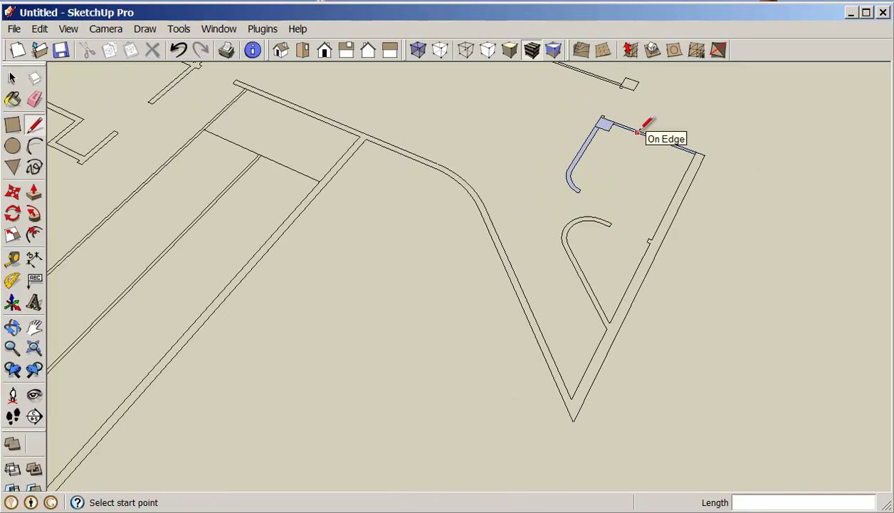
Step: Draw short lines across the pointed outer corner and the long straight wall's upper junction to fill the thick diagonal wall and curved-bend wall
{"action": "scroll", "coordinate": [639, 132], "scroll_direction": "down", "scroll_amount": 1}
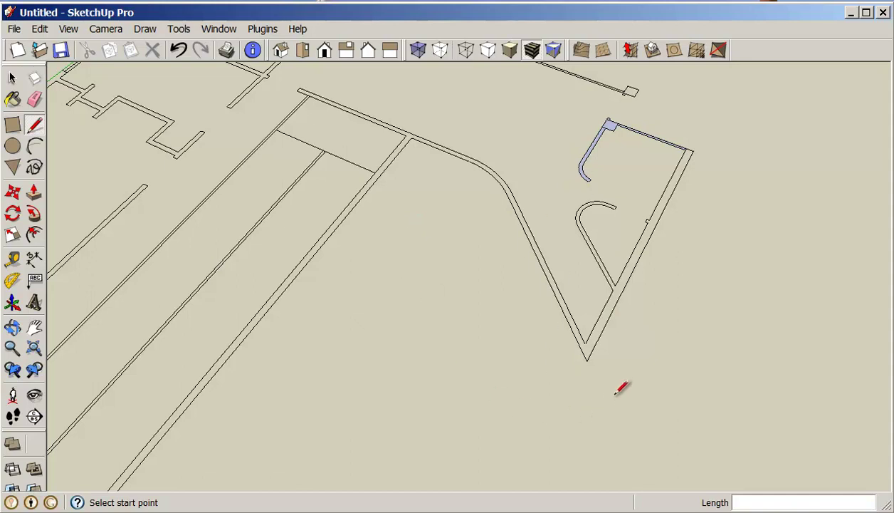
{"action": "left_click", "coordinate": [587, 360]}
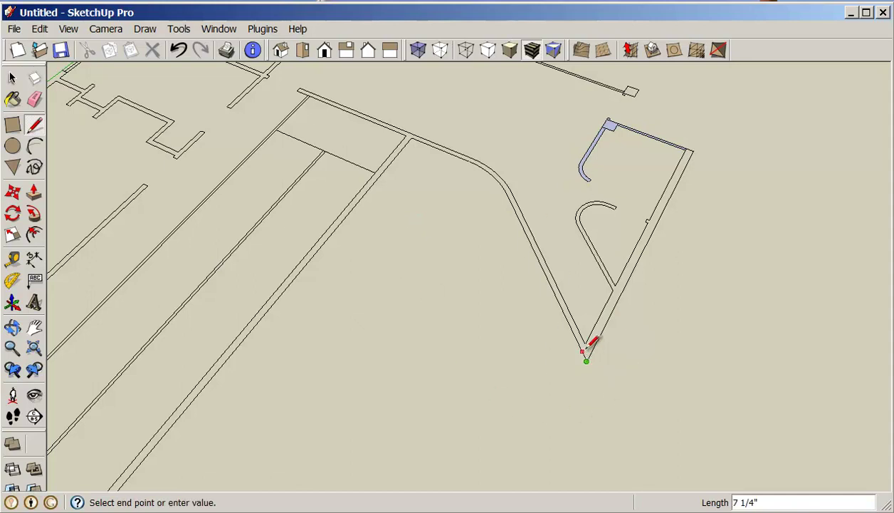
{"action": "left_click", "coordinate": [588, 340]}
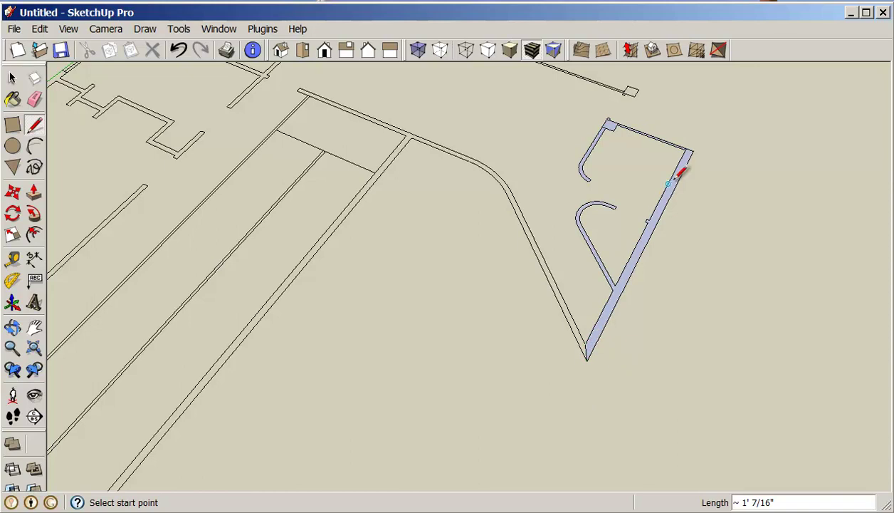
{"action": "scroll", "coordinate": [424, 143], "scroll_direction": "up", "scroll_amount": 3}
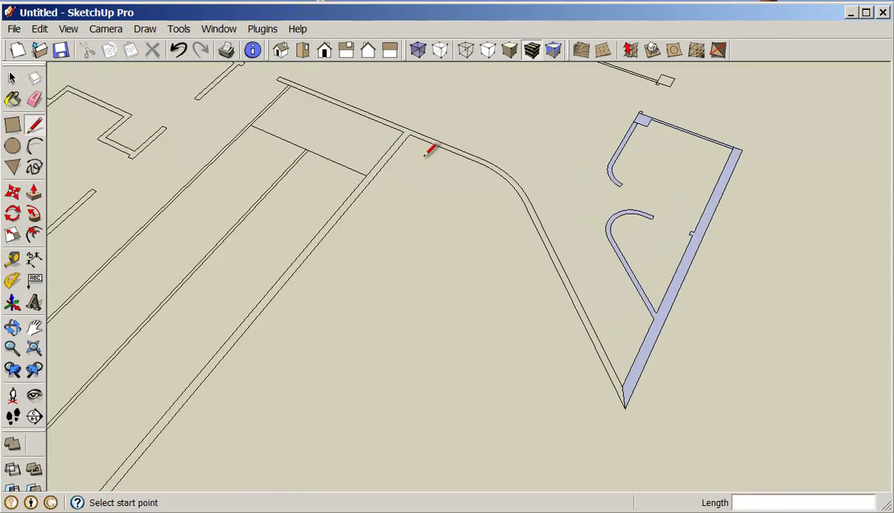
{"action": "left_click", "coordinate": [409, 132]}
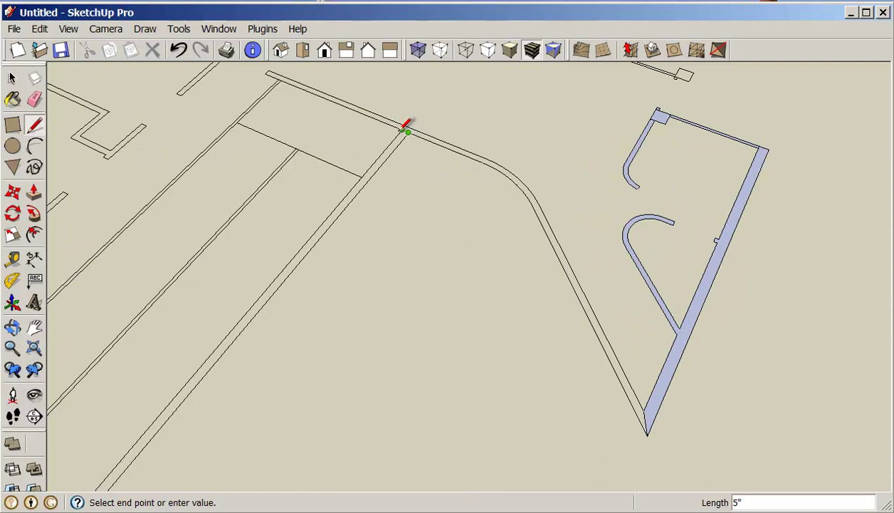
{"action": "left_click", "coordinate": [403, 130]}
{"action": "scroll", "coordinate": [404, 129], "scroll_direction": "down", "scroll_amount": 3}
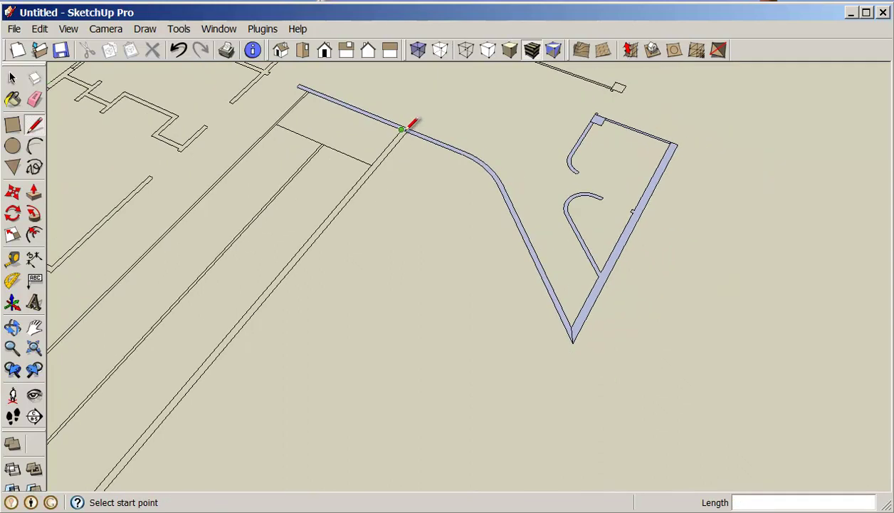
Step: Draw a line of about 6 3/8" across the lower end corner of the long straight wall beside the ramp to fill that wall
{"action": "scroll", "coordinate": [409, 127], "scroll_direction": "down", "scroll_amount": 3}
{"action": "scroll", "coordinate": [253, 329], "scroll_direction": "up", "scroll_amount": 2}
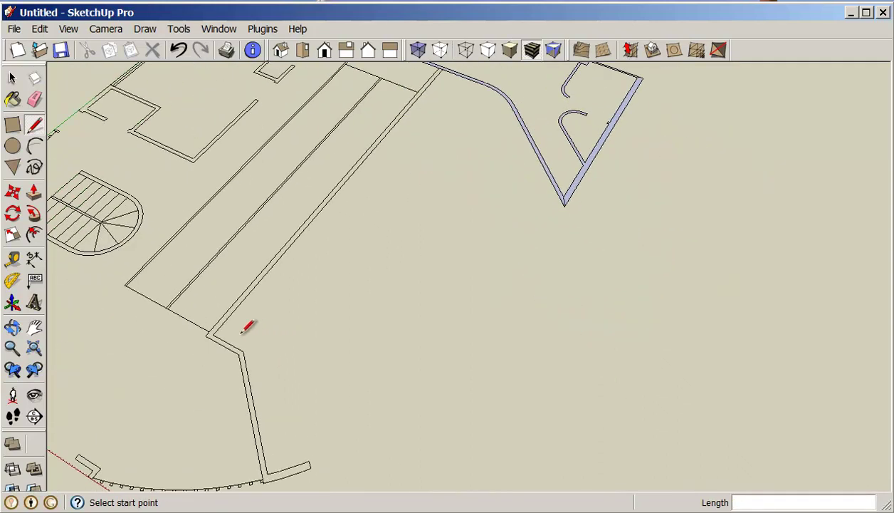
{"action": "left_click", "coordinate": [213, 334]}
{"action": "left_click", "coordinate": [211, 334]}
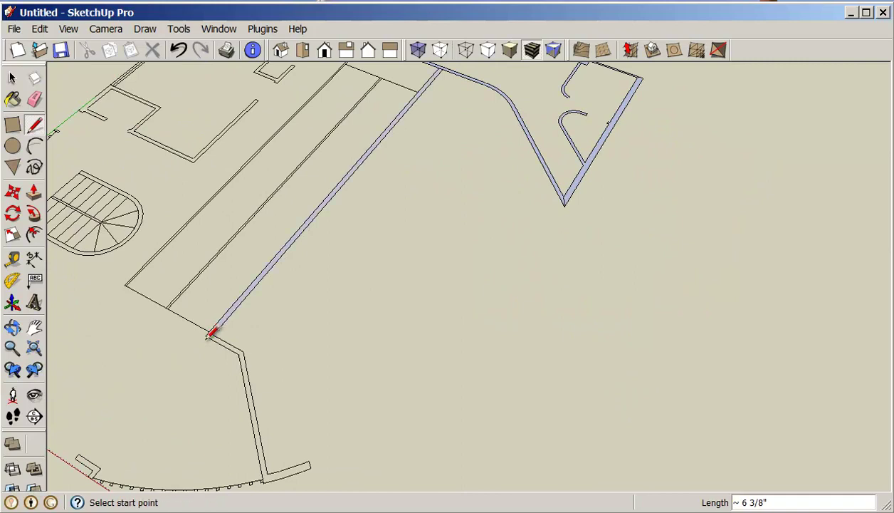
Step: Draw lines across the next two wall corners below the ramp to fill the short wall segment and the steep angled wall
{"action": "left_click", "coordinate": [240, 353]}
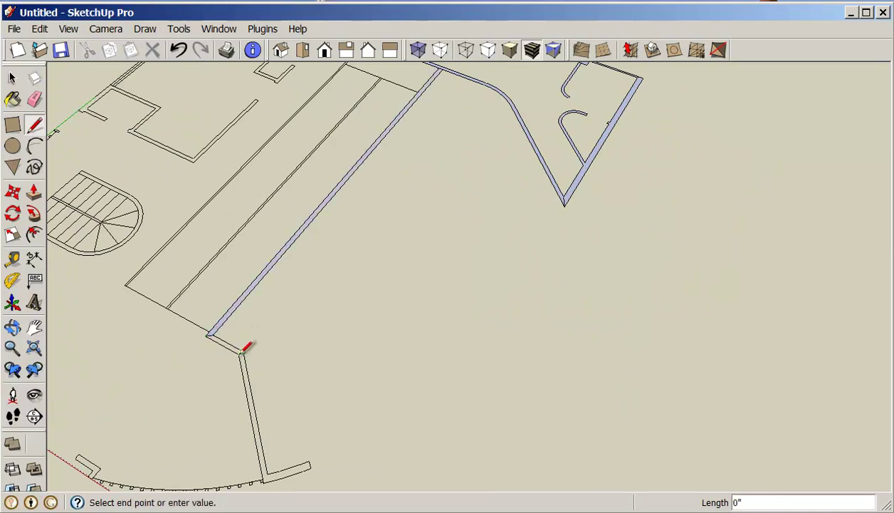
{"action": "scroll", "coordinate": [241, 351], "scroll_direction": "up", "scroll_amount": 1}
{"action": "left_click", "coordinate": [245, 347]}
{"action": "scroll", "coordinate": [259, 343], "scroll_direction": "down", "scroll_amount": 3}
{"action": "scroll", "coordinate": [269, 438], "scroll_direction": "up", "scroll_amount": 3}
{"action": "scroll", "coordinate": [270, 433], "scroll_direction": "up", "scroll_amount": 1}
{"action": "left_click", "coordinate": [256, 394]}
{"action": "left_click", "coordinate": [253, 401]}
Step: Retrace the end edge of the short curved wall at the plan's lower end and draw a 6" line across its middle
{"action": "scroll", "coordinate": [293, 393], "scroll_direction": "up", "scroll_amount": 1}
{"action": "scroll", "coordinate": [292, 393], "scroll_direction": "up", "scroll_amount": 4}
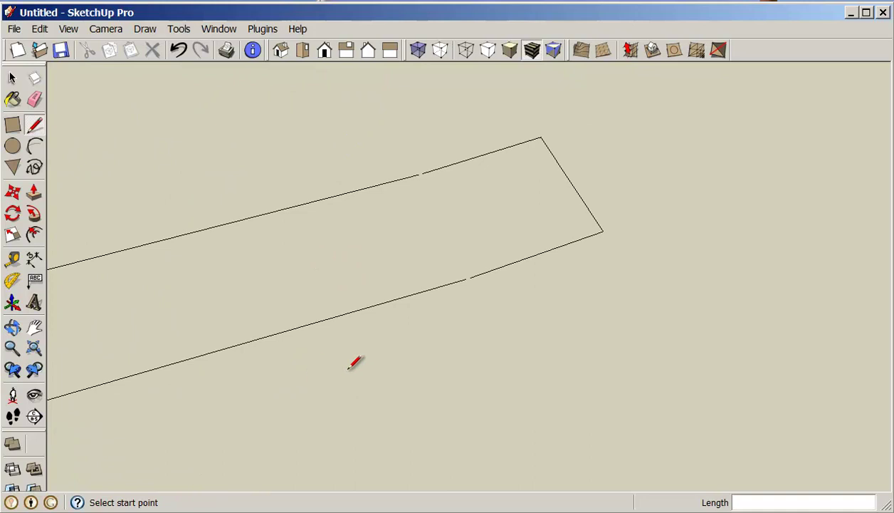
{"action": "scroll", "coordinate": [429, 169], "scroll_direction": "down", "scroll_amount": 2}
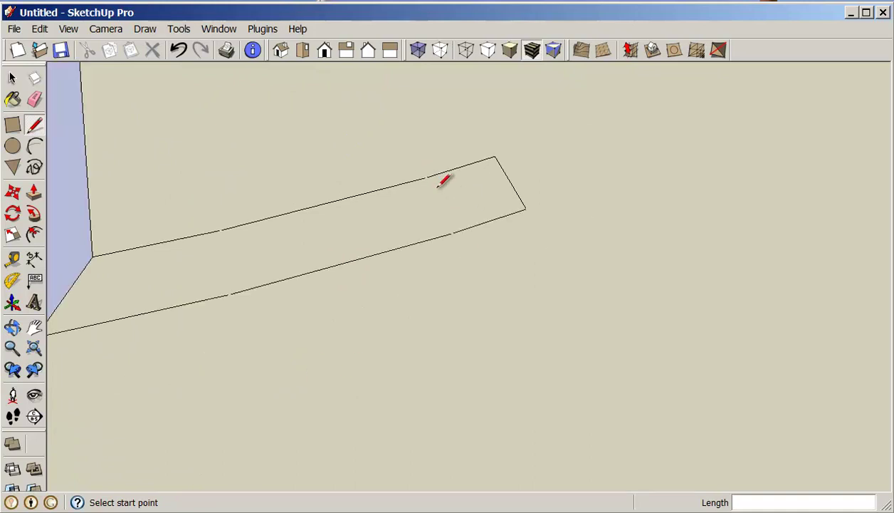
{"action": "scroll", "coordinate": [300, 262], "scroll_direction": "down", "scroll_amount": 1}
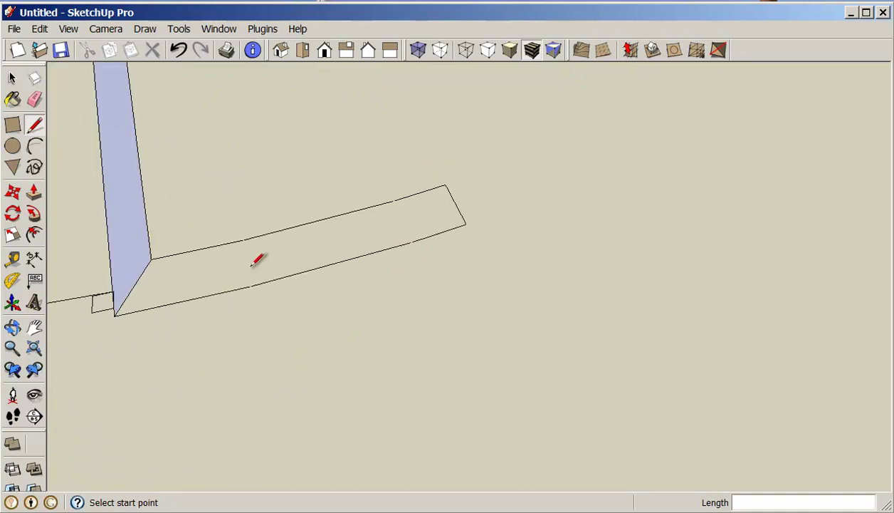
{"action": "left_click", "coordinate": [445, 184]}
{"action": "left_click", "coordinate": [465, 224]}
{"action": "left_click", "coordinate": [321, 221]}
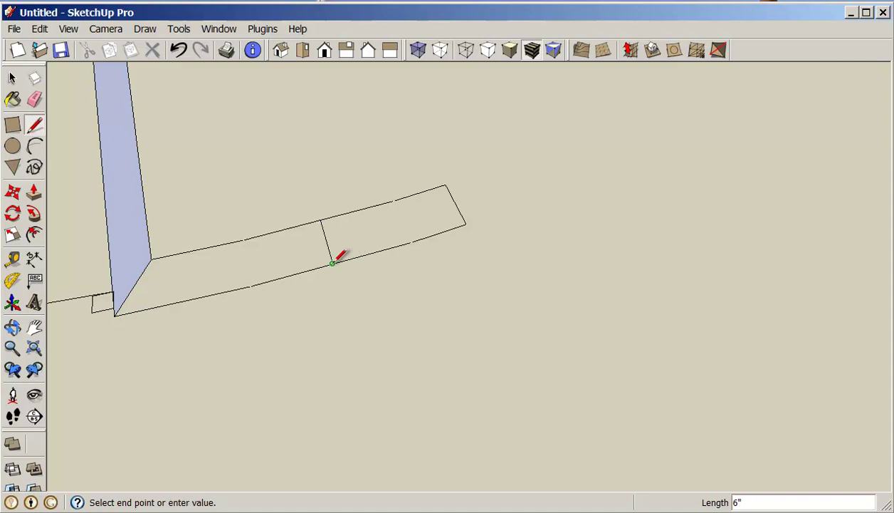
{"action": "left_click", "coordinate": [332, 263]}
Step: Erase the broken inner and outer edge segments of the short curved wall, keeping its middle cross line and end edge
{"action": "key", "text": "e"}
{"action": "mouse_move", "coordinate": [403, 193]}
{"action": "left_mouse_down"}
{"action": "mouse_move", "coordinate": [428, 249]}
{"action": "mouse_move", "coordinate": [389, 252]}
{"action": "mouse_move", "coordinate": [361, 202]}
{"action": "left_mouse_up"}
{"action": "mouse_move", "coordinate": [306, 205]}
{"action": "left_mouse_down"}
{"action": "mouse_move", "coordinate": [266, 288]}
{"action": "mouse_move", "coordinate": [215, 294]}
{"action": "mouse_move", "coordinate": [223, 236]}
{"action": "left_mouse_up"}
Step: Draw inner and outer arcs from the wall corner to the end edge through the cross line's endpoints, with bulges of about 1/2" and 9/16"
{"action": "key", "text": "a"}
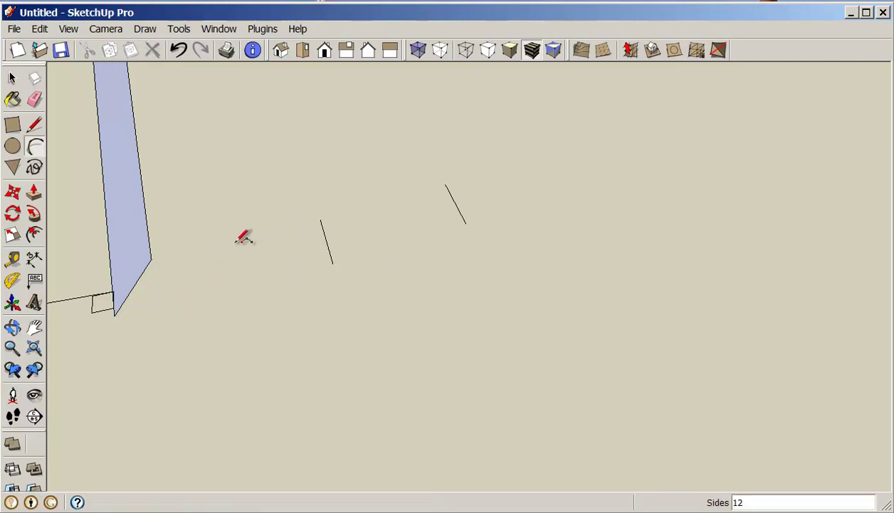
{"action": "left_click", "coordinate": [151, 259]}
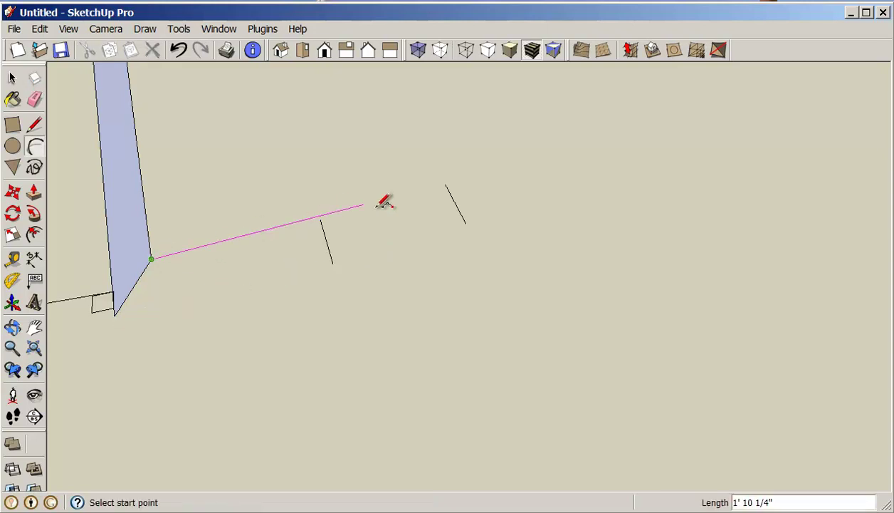
{"action": "left_click", "coordinate": [445, 185]}
{"action": "left_click", "coordinate": [330, 218]}
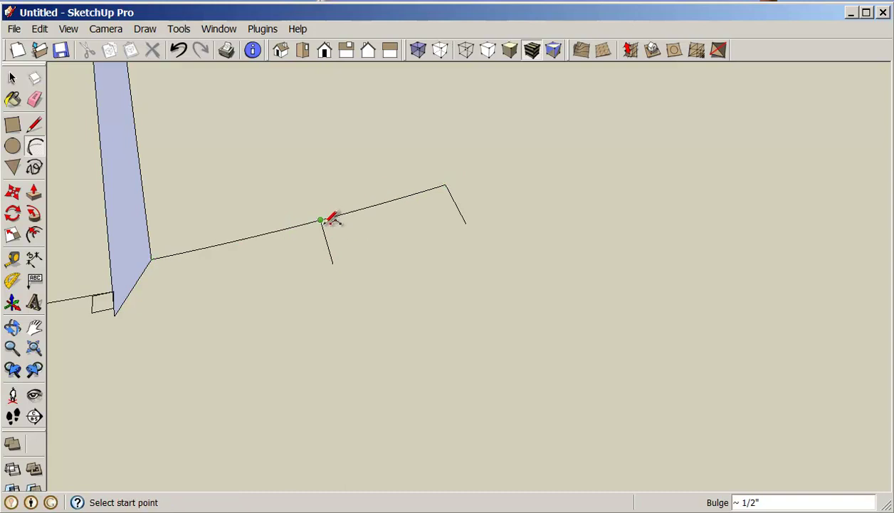
{"action": "left_click", "coordinate": [114, 315]}
{"action": "left_click", "coordinate": [466, 224]}
{"action": "left_click", "coordinate": [339, 258]}
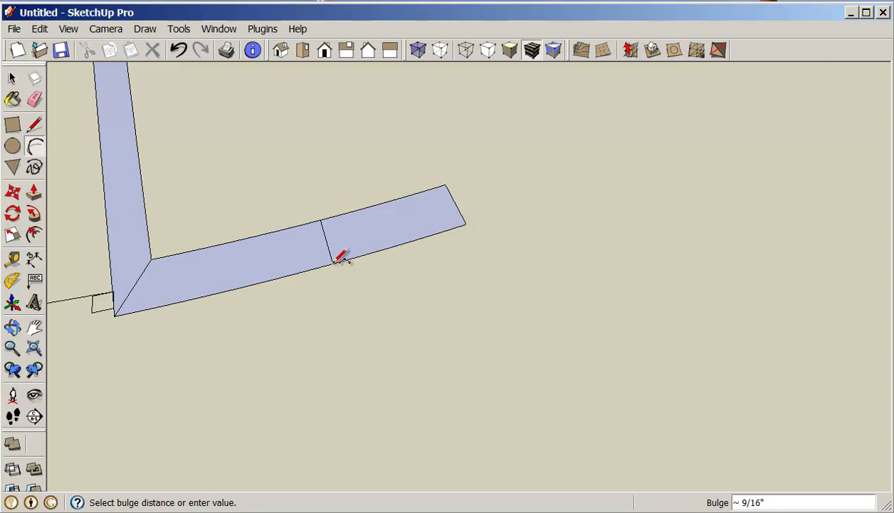
Step: Erase the cross line in the middle of the curved wall and the diagonal line at its corner with the steep angled wall
{"action": "key", "text": "e"}
{"action": "left_click", "coordinate": [326, 242]}
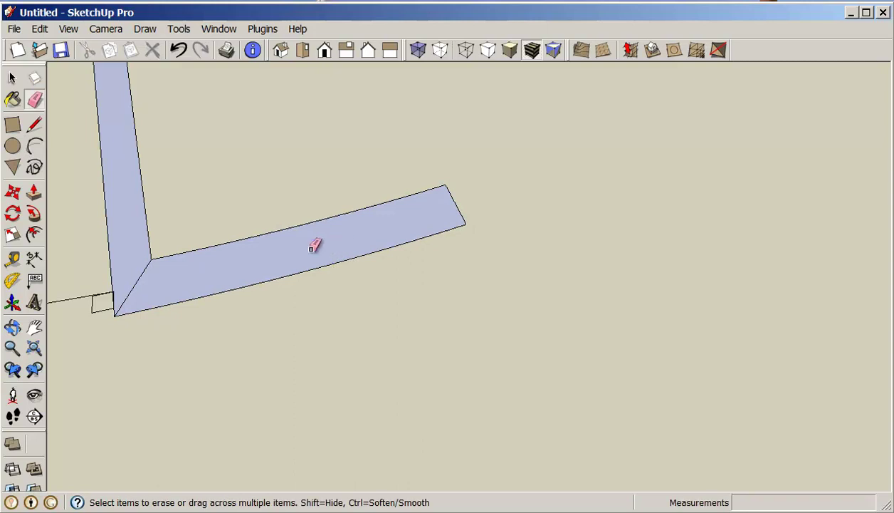
{"action": "left_click", "coordinate": [139, 278]}
{"action": "scroll", "coordinate": [150, 261], "scroll_direction": "down", "scroll_amount": 3}
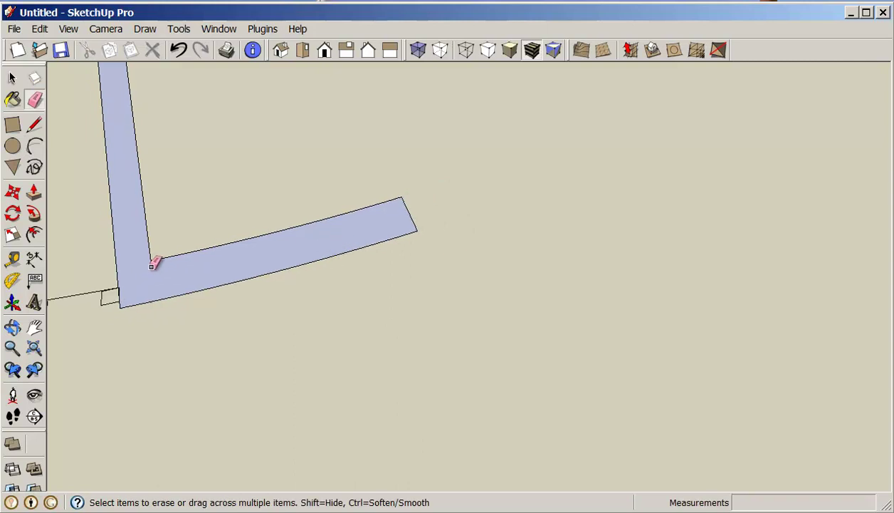
Step: Erase the two dividing lines at the corners of the short wall segment below the ramp
{"action": "mouse_move", "coordinate": [224, 157]}
{"action": "middle_mouse_down"}
{"action": "mouse_move", "coordinate": [247, 321]}
{"action": "mouse_move", "coordinate": [221, 212]}
{"action": "mouse_move", "coordinate": [425, 417]}
{"action": "middle_mouse_up"}
{"action": "scroll", "coordinate": [321, 299], "scroll_direction": "up", "scroll_amount": 2}
{"action": "left_click", "coordinate": [313, 292]}
{"action": "left_click", "coordinate": [176, 224]}
Step: Erase the dividing lines at the long straight wall's upper junction and at the pointed outer corner
{"action": "middle_click_drag", "start_coordinate": [453, 194], "coordinate": [379, 335]}
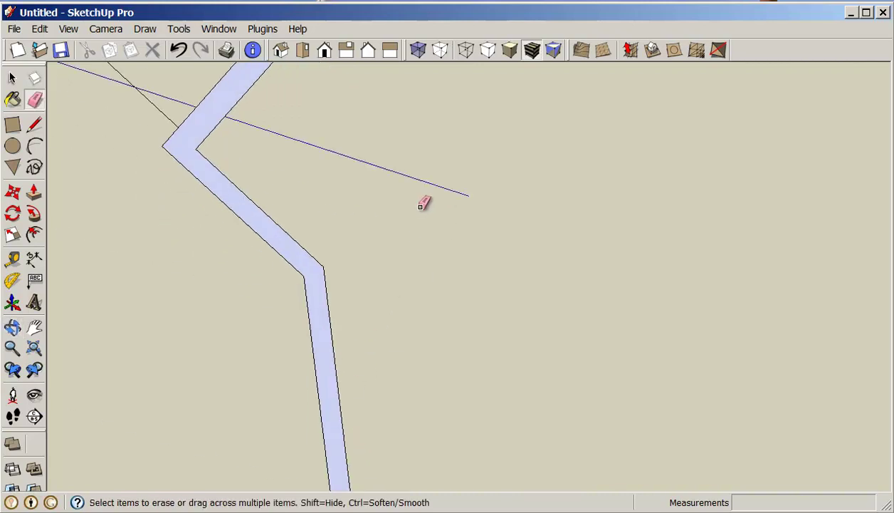
{"action": "mouse_move", "coordinate": [531, 161]}
{"action": "middle_mouse_down"}
{"action": "mouse_move", "coordinate": [514, 285]}
{"action": "mouse_move", "coordinate": [541, 235]}
{"action": "mouse_move", "coordinate": [463, 298]}
{"action": "mouse_move", "coordinate": [469, 285]}
{"action": "mouse_move", "coordinate": [413, 308]}
{"action": "mouse_move", "coordinate": [497, 239]}
{"action": "mouse_move", "coordinate": [430, 309]}
{"action": "middle_mouse_up"}
{"action": "key", "text": "e"}
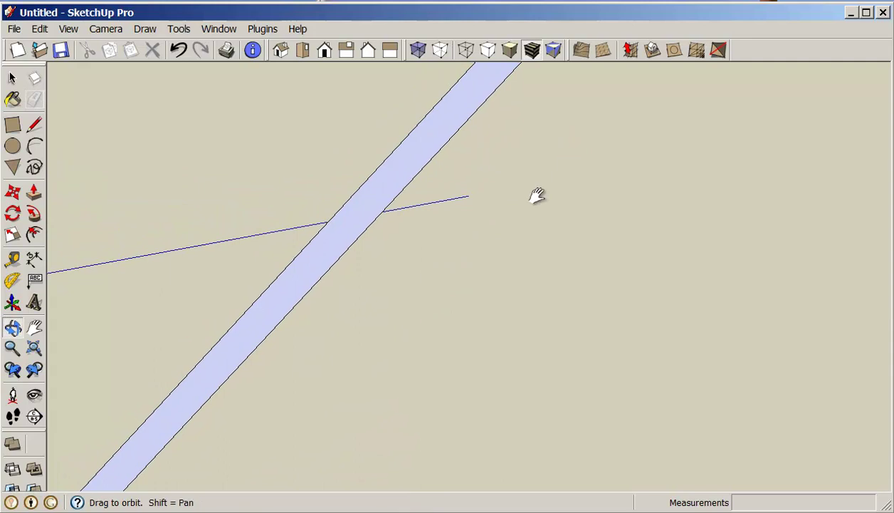
{"action": "left_click", "coordinate": [34, 348]}
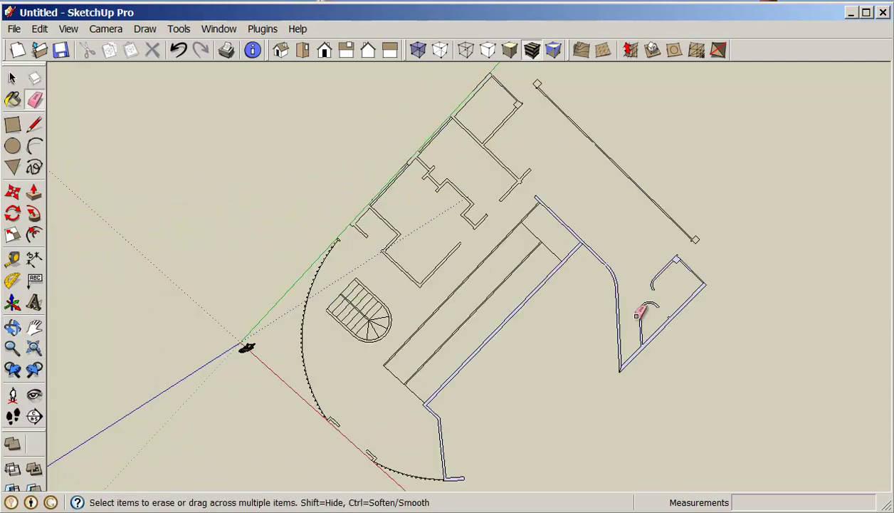
{"action": "scroll", "coordinate": [570, 236], "scroll_direction": "up", "scroll_amount": 6}
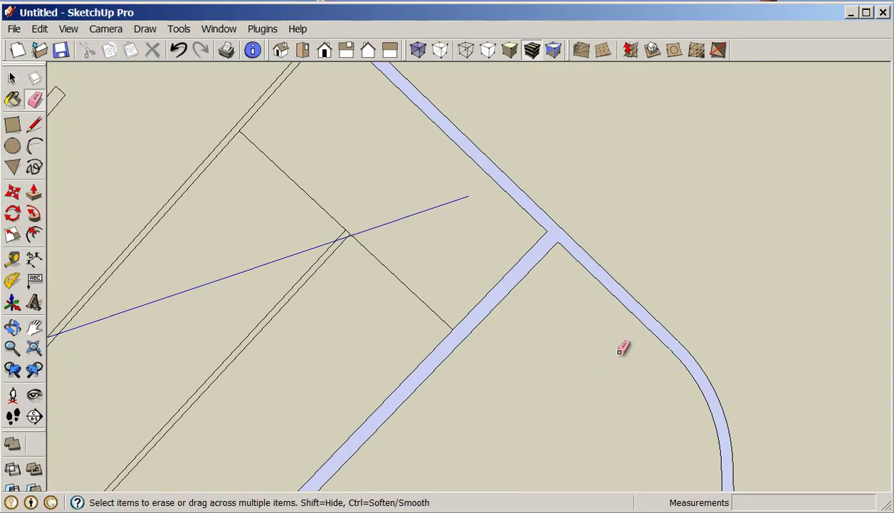
{"action": "mouse_move", "coordinate": [620, 350]}
{"action": "middle_mouse_down"}
{"action": "mouse_move", "coordinate": [380, 92]}
{"action": "mouse_move", "coordinate": [443, 281]}
{"action": "mouse_move", "coordinate": [429, 150]}
{"action": "middle_mouse_up"}
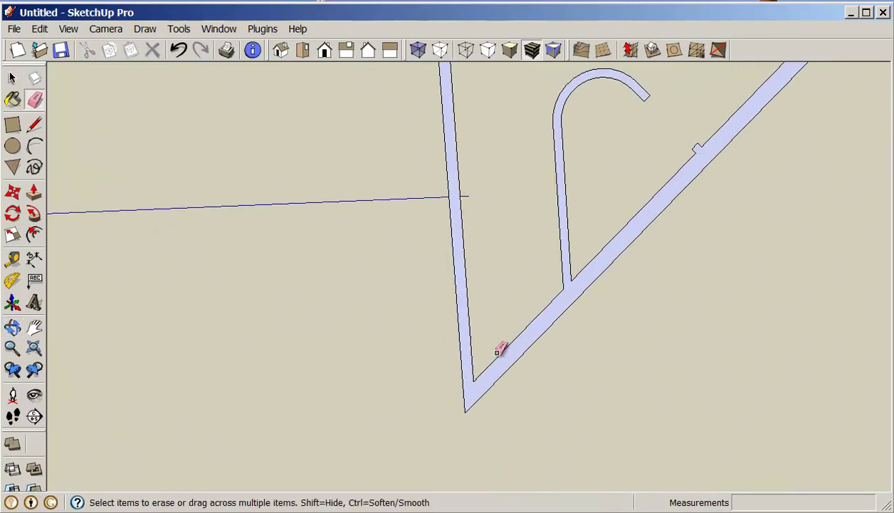
Step: Erase the dividing line where the thin wall meets the end of the thick diagonal wall
{"action": "scroll", "coordinate": [513, 338], "scroll_direction": "down", "scroll_amount": 3}
{"action": "scroll", "coordinate": [522, 328], "scroll_direction": "down", "scroll_amount": 1}
{"action": "scroll", "coordinate": [678, 166], "scroll_direction": "up", "scroll_amount": 5}
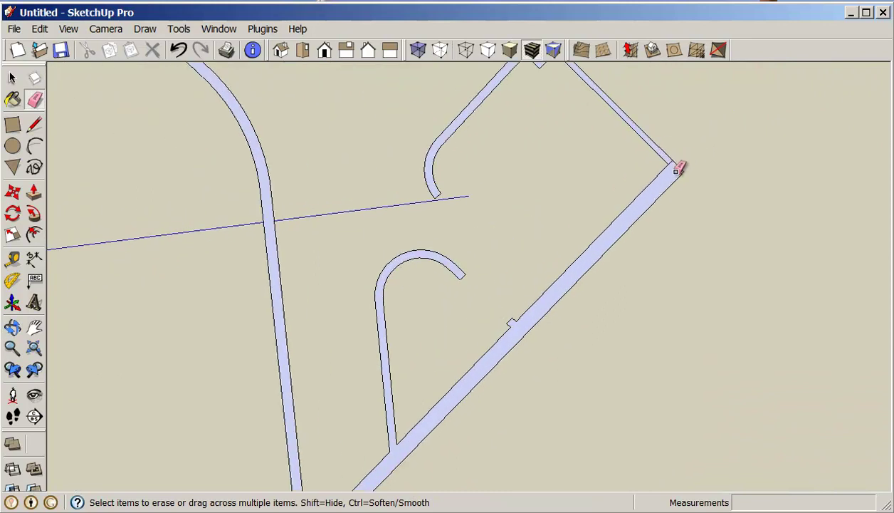
{"action": "scroll", "coordinate": [677, 169], "scroll_direction": "up", "scroll_amount": 2}
{"action": "scroll", "coordinate": [669, 154], "scroll_direction": "up", "scroll_amount": 2}
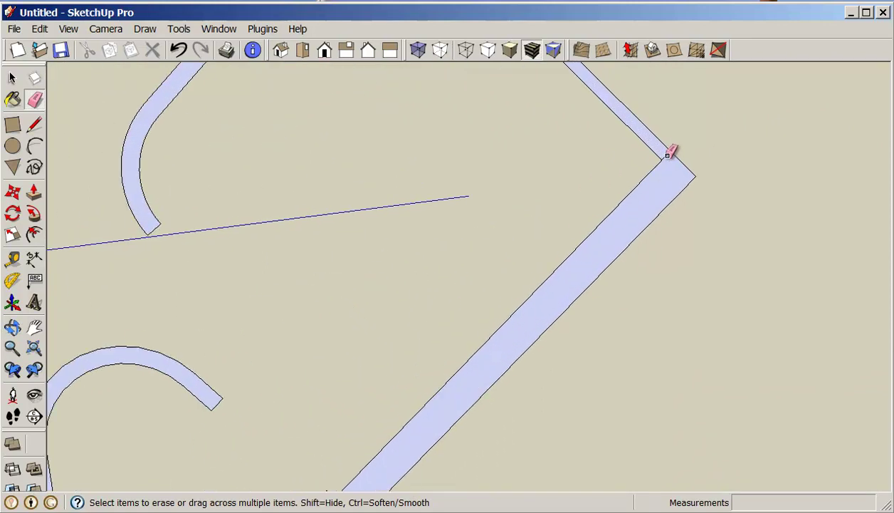
{"action": "scroll", "coordinate": [596, 162], "scroll_direction": "up", "scroll_amount": 4}
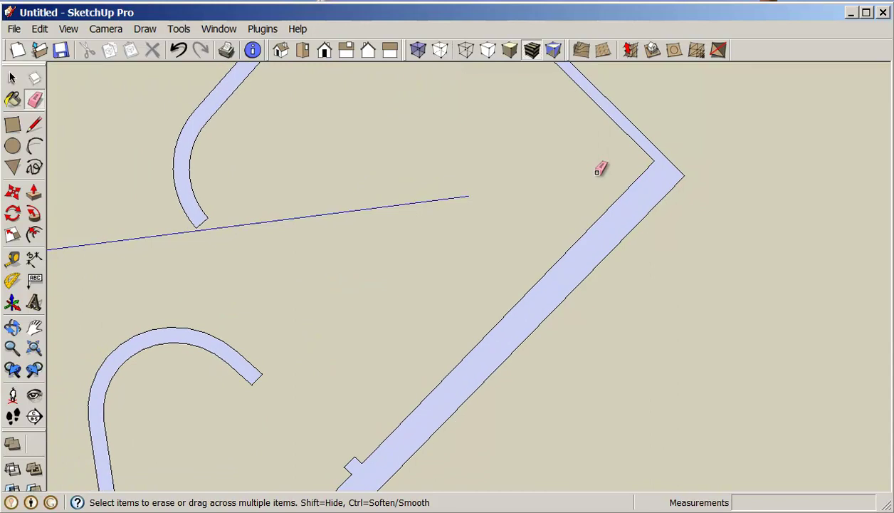
Step: Erase the dividing edges between the filled square column and its adjoining walls
{"action": "middle_click_drag", "start_coordinate": [473, 108], "coordinate": [472, 225]}
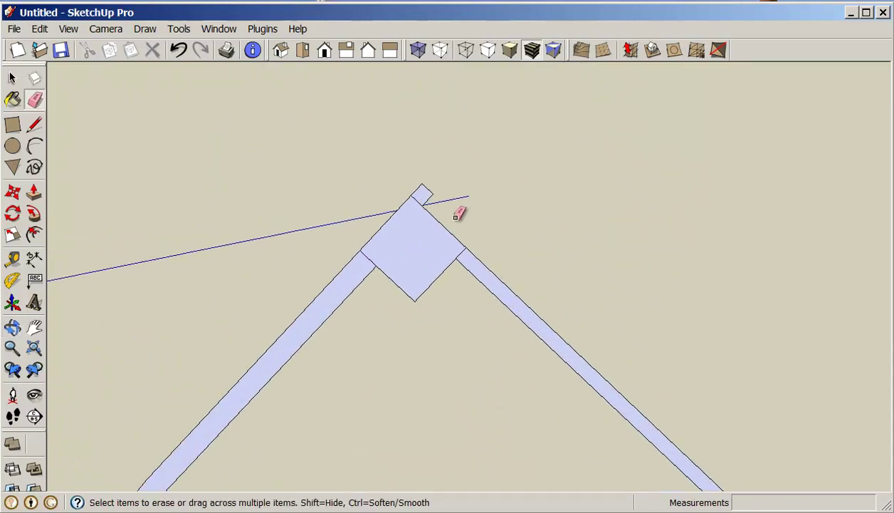
{"action": "left_click", "coordinate": [451, 247]}
{"action": "left_click", "coordinate": [370, 253]}
Step: Trace a 10" x 10" rectangle over the square column at the near end of the detached long thin wall to fill it
{"action": "scroll", "coordinate": [420, 198], "scroll_direction": "down", "scroll_amount": 5}
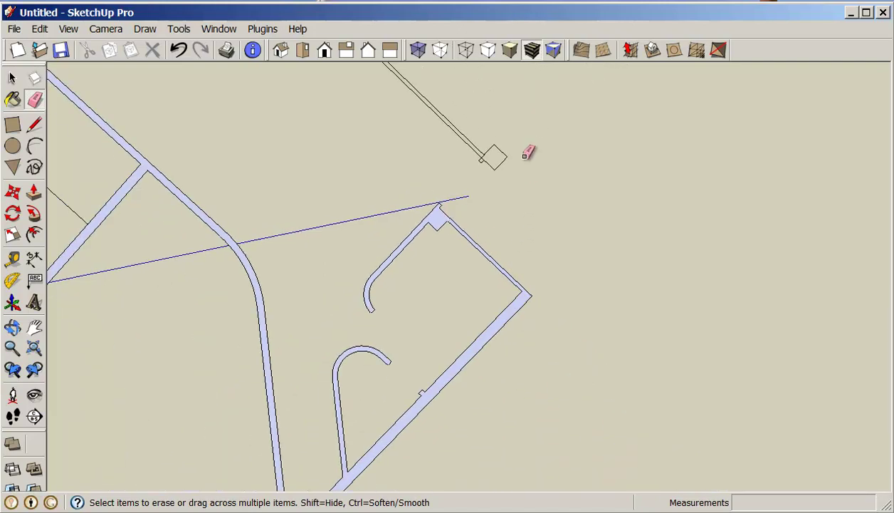
{"action": "scroll", "coordinate": [527, 146], "scroll_direction": "up", "scroll_amount": 2}
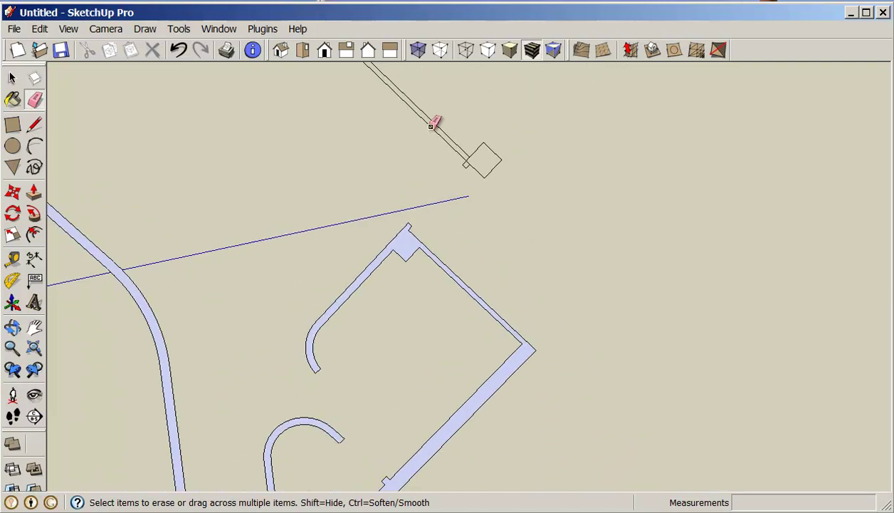
{"action": "left_click", "coordinate": [12, 125]}
{"action": "scroll", "coordinate": [472, 166], "scroll_direction": "up", "scroll_amount": 2}
{"action": "left_click", "coordinate": [465, 157]}
{"action": "left_click", "coordinate": [512, 154]}
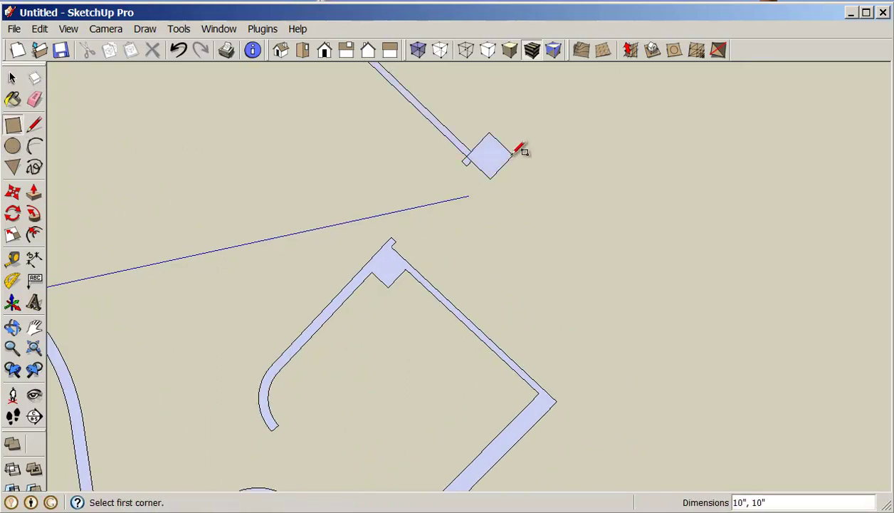
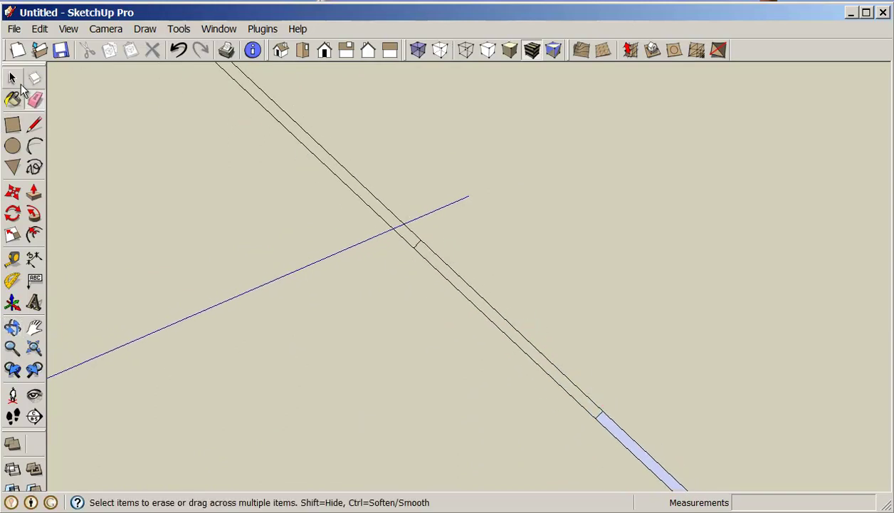
Step: Retrace the short cross edge partway along the detached long thin wall with the Line tool
{"action": "left_click", "coordinate": [35, 126]}
{"action": "left_click", "coordinate": [413, 247]}
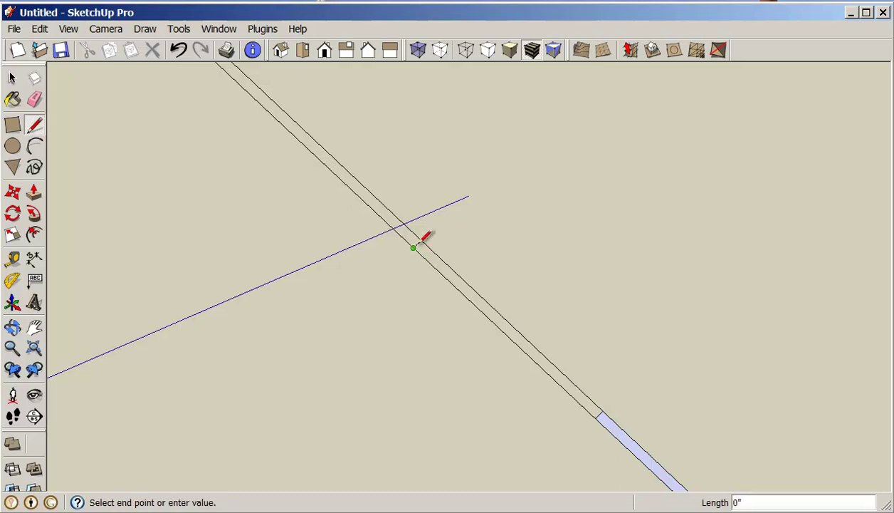
{"action": "left_click", "coordinate": [421, 240]}
Step: Retrace a 10" edge of the square column at the far end of the detached long thin wall to fill the column
{"action": "mouse_move", "coordinate": [443, 194]}
{"action": "middle_mouse_down"}
{"action": "mouse_move", "coordinate": [604, 353]}
{"action": "mouse_move", "coordinate": [539, 285]}
{"action": "middle_mouse_up"}
{"action": "scroll", "coordinate": [406, 242], "scroll_direction": "up", "scroll_amount": 3}
{"action": "left_click", "coordinate": [390, 246]}
{"action": "left_click", "coordinate": [424, 211]}
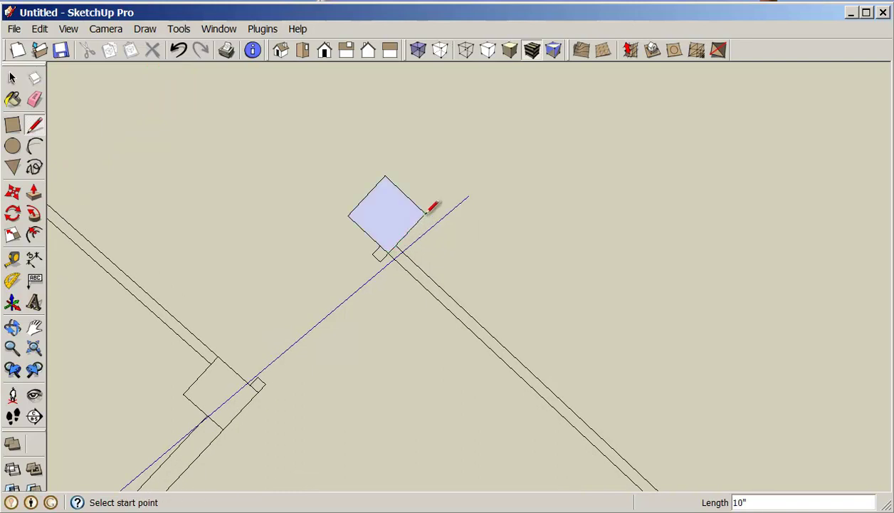
Step: Erase the dividing edges between the square column at the detached thin wall's far end, the wall and the adjacent small stub
{"action": "key", "text": "e"}
{"action": "scroll", "coordinate": [388, 252], "scroll_direction": "up", "scroll_amount": 2}
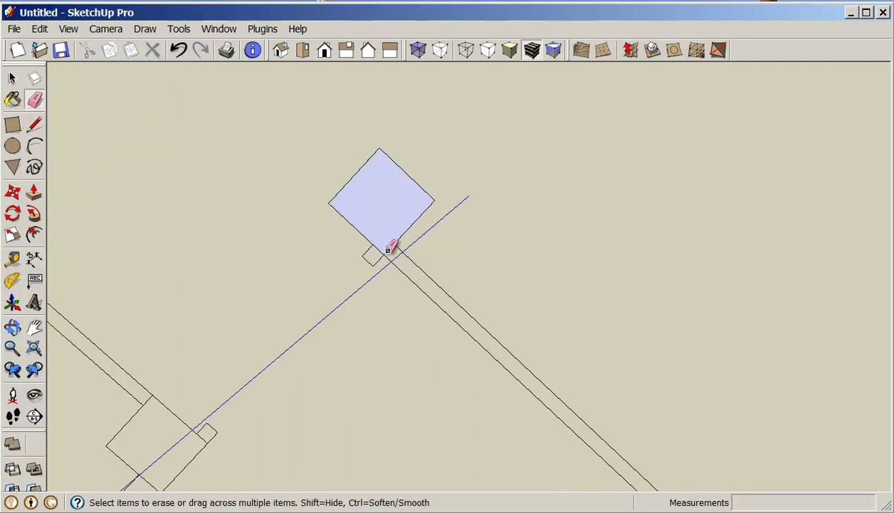
{"action": "left_click", "coordinate": [381, 247]}
Step: Retrace an outer edge of the far square column and bridge the small gap in the detached thin wall's edge to fill the wall
{"action": "left_click", "coordinate": [36, 127]}
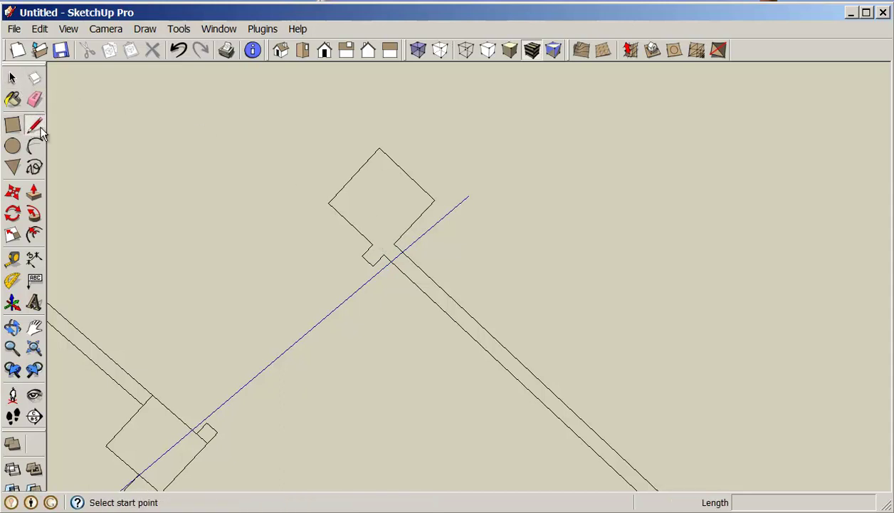
{"action": "left_click", "coordinate": [328, 203]}
{"action": "left_click", "coordinate": [380, 148]}
{"action": "scroll", "coordinate": [383, 147], "scroll_direction": "down", "scroll_amount": 3}
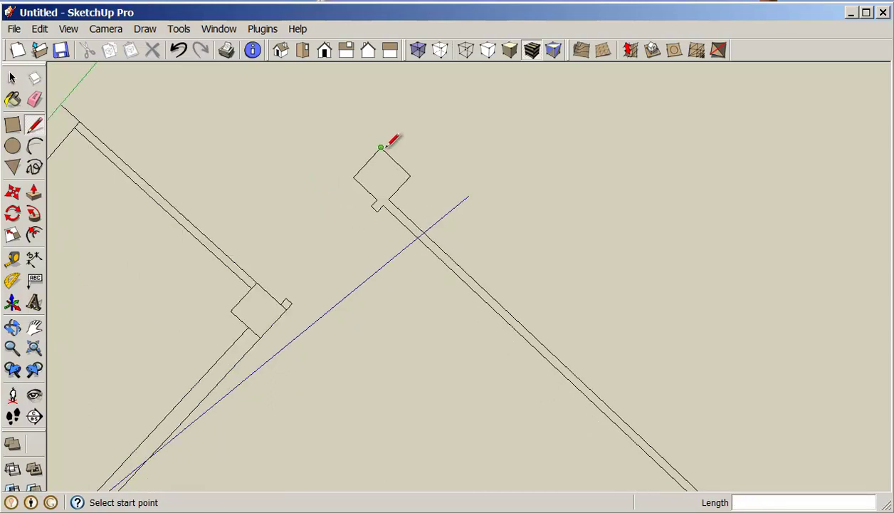
{"action": "scroll", "coordinate": [388, 142], "scroll_direction": "down", "scroll_amount": 2}
{"action": "scroll", "coordinate": [613, 381], "scroll_direction": "up", "scroll_amount": 3}
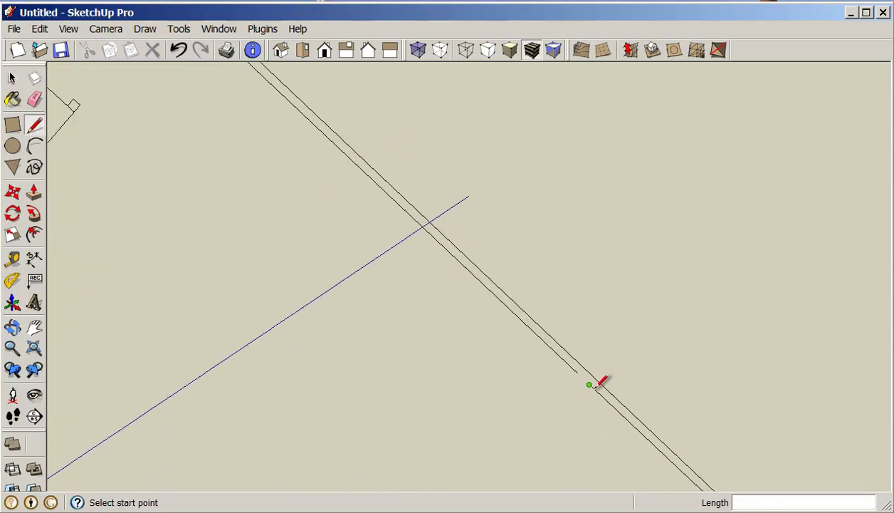
{"action": "left_click", "coordinate": [590, 383]}
{"action": "left_click", "coordinate": [578, 371]}
{"action": "scroll", "coordinate": [578, 371], "scroll_direction": "down", "scroll_amount": 3}
{"action": "scroll", "coordinate": [566, 349], "scroll_direction": "down", "scroll_amount": 1}
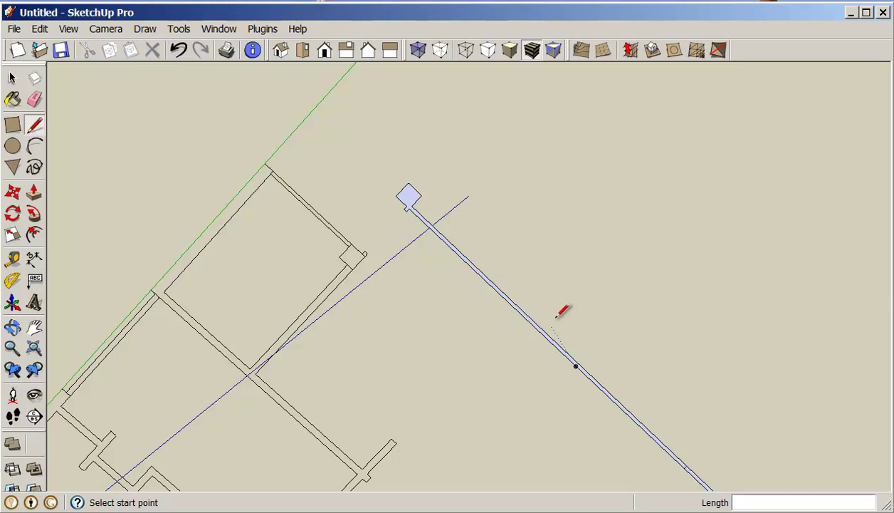
Step: Draw a 10" x 10" rectangle over the square column at the corner of the rectangular room to fill it and the adjoining walls
{"action": "key", "text": "o"}
{"action": "mouse_move", "coordinate": [655, 328]}
{"action": "left_mouse_down"}
{"action": "mouse_move", "coordinate": [622, 291]}
{"action": "mouse_move", "coordinate": [673, 312]}
{"action": "mouse_move", "coordinate": [567, 220]}
{"action": "left_mouse_up"}
{"action": "middle_click_drag", "start_coordinate": [568, 219], "coordinate": [721, 282], "text": "shift"}
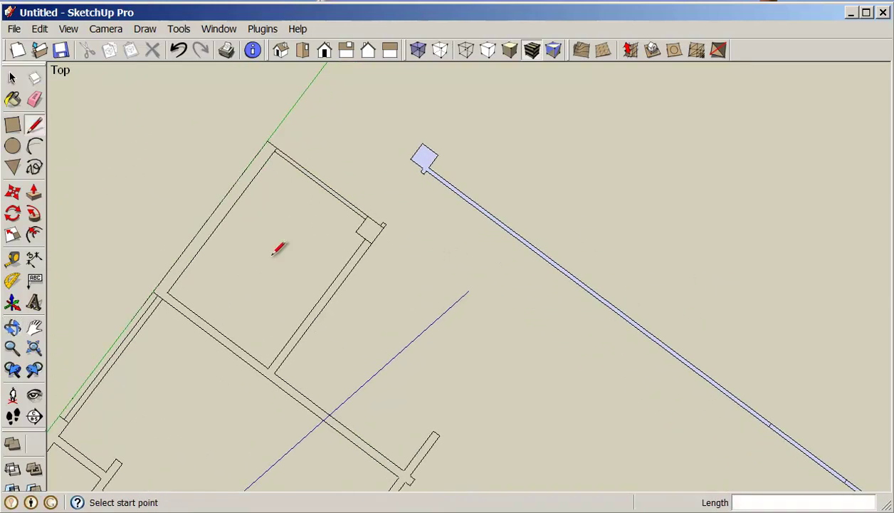
{"action": "left_click", "coordinate": [12, 125]}
{"action": "scroll", "coordinate": [403, 275], "scroll_direction": "up", "scroll_amount": 2}
{"action": "left_click", "coordinate": [373, 212]}
{"action": "left_click", "coordinate": [341, 219]}
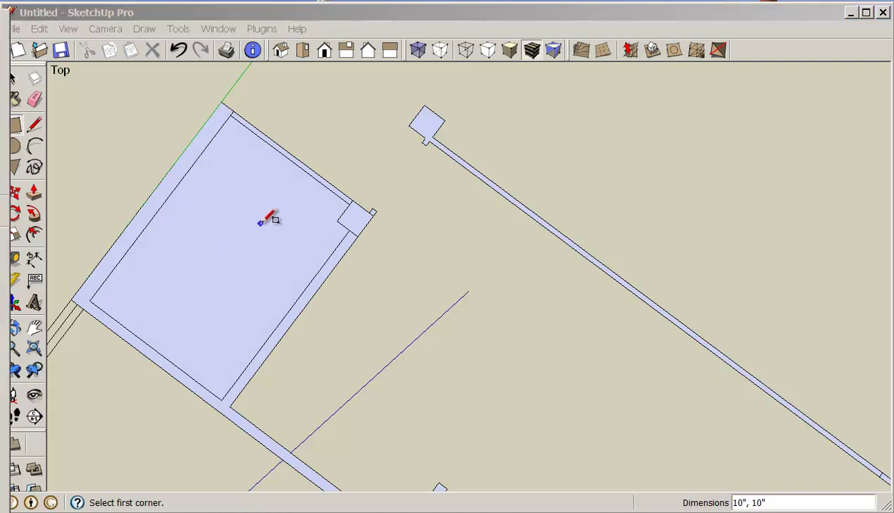
Step: Delete the floor face inside the rectangular room, leaving its surrounding wall faces
{"action": "left_click", "coordinate": [270, 271]}
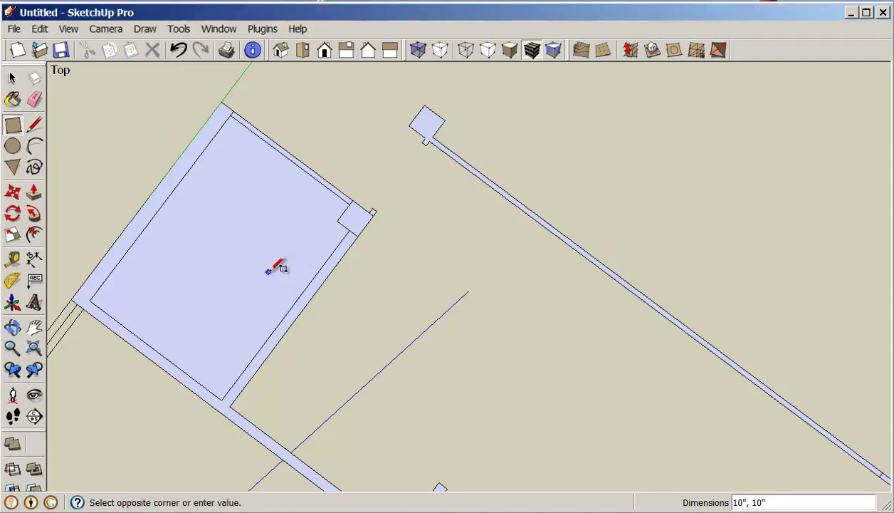
{"action": "key", "text": "space"}
{"action": "left_click", "coordinate": [269, 275]}
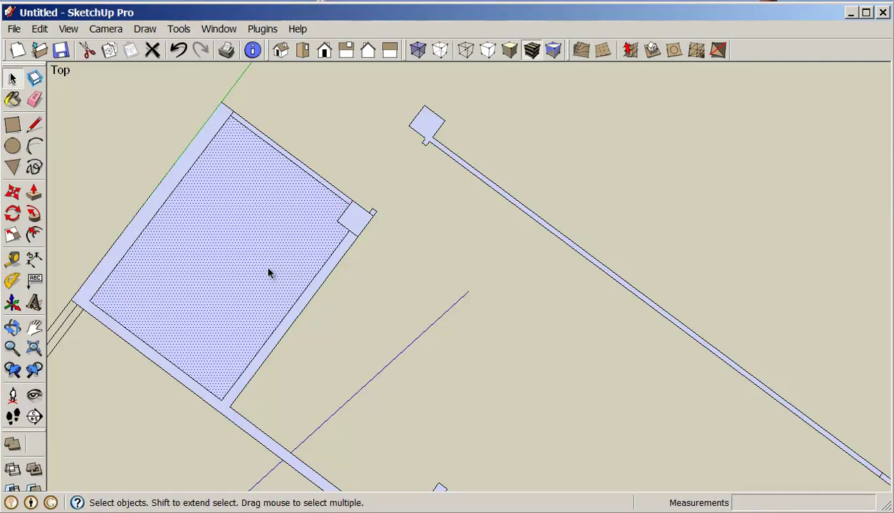
{"action": "key", "text": "Delete"}
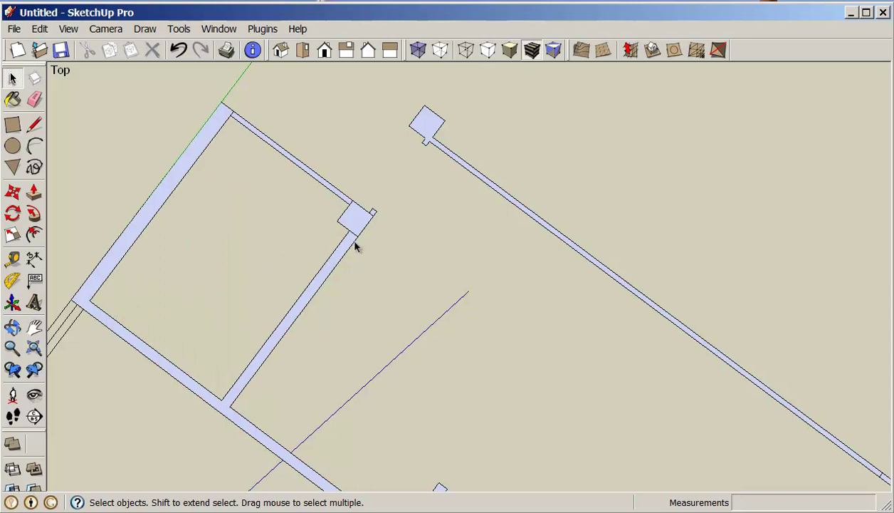
Step: Erase the dividing edges between the rectangular room's corner column, its adjoining walls and the small projecting stub
{"action": "left_click", "coordinate": [35, 100]}
{"action": "scroll", "coordinate": [353, 198], "scroll_direction": "up", "scroll_amount": 3}
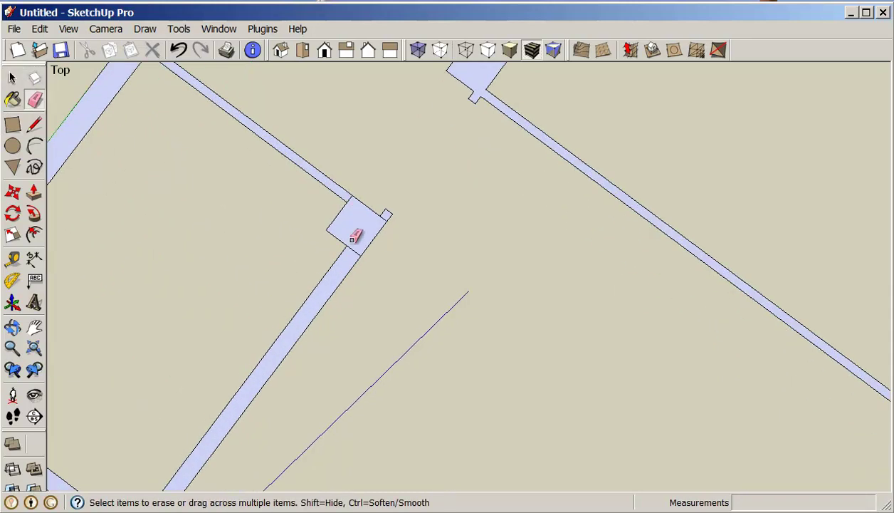
{"action": "left_click_drag", "start_coordinate": [348, 198], "coordinate": [365, 209]}
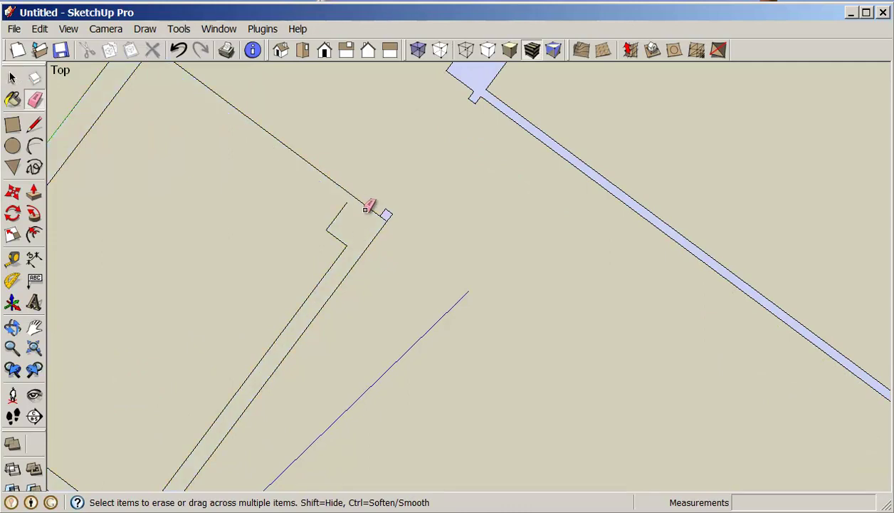
{"action": "left_click", "coordinate": [178, 48]}
{"action": "scroll", "coordinate": [396, 210], "scroll_direction": "up", "scroll_amount": 3}
{"action": "left_click", "coordinate": [399, 216]}
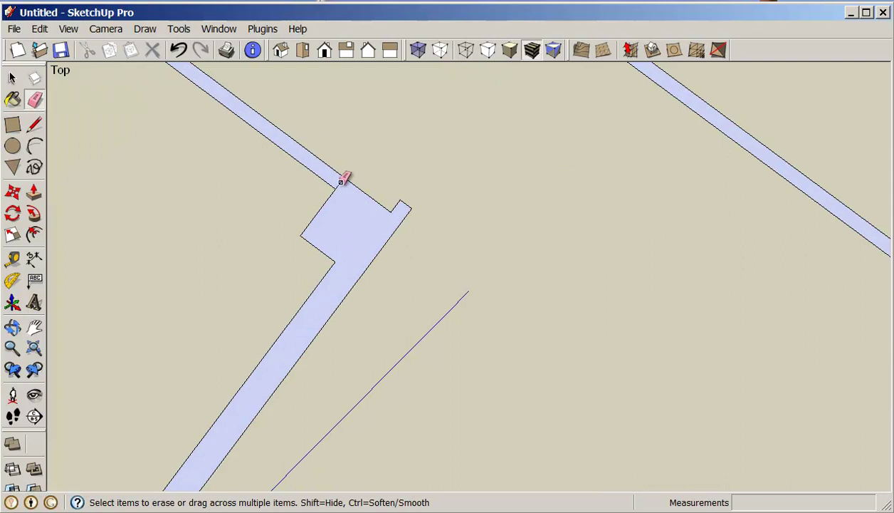
{"action": "scroll", "coordinate": [342, 181], "scroll_direction": "down", "scroll_amount": 4}
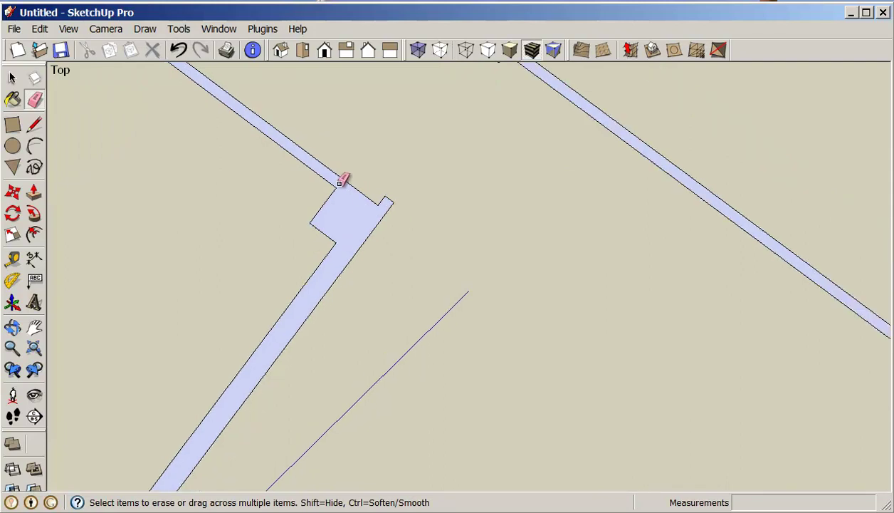
{"action": "middle_click_drag", "start_coordinate": [253, 154], "coordinate": [334, 234], "text": "shift"}
{"action": "scroll", "coordinate": [289, 156], "scroll_direction": "up", "scroll_amount": 3}
{"action": "scroll", "coordinate": [292, 160], "scroll_direction": "up", "scroll_amount": 1}
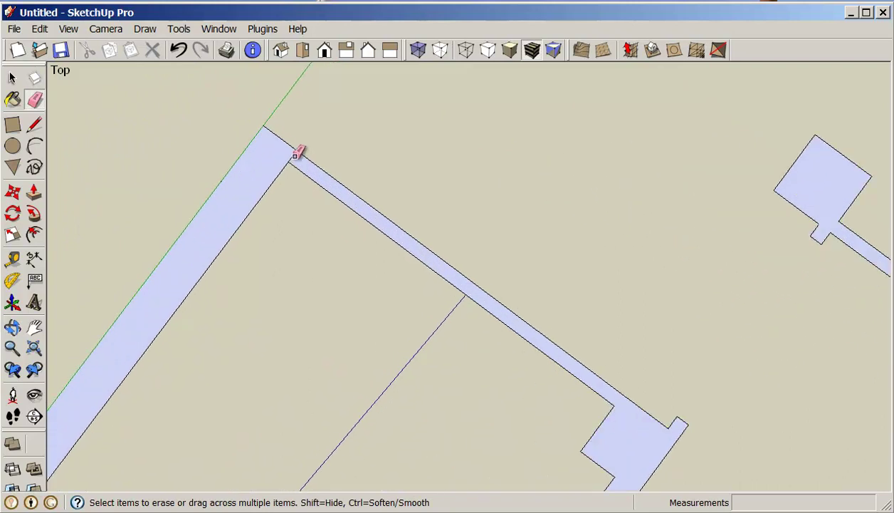
Step: Retrace the 6" cross edges at both openings in the exterior wall along the green axis to fill the wall and connected partitions
{"action": "scroll", "coordinate": [307, 152], "scroll_direction": "down", "scroll_amount": 3}
{"action": "mouse_move", "coordinate": [299, 273]}
{"action": "middle_mouse_down", "text": "shift"}
{"action": "mouse_move", "coordinate": [253, 320]}
{"action": "mouse_move", "coordinate": [379, 120]}
{"action": "mouse_move", "coordinate": [430, 133]}
{"action": "middle_mouse_up", "text": "shift"}
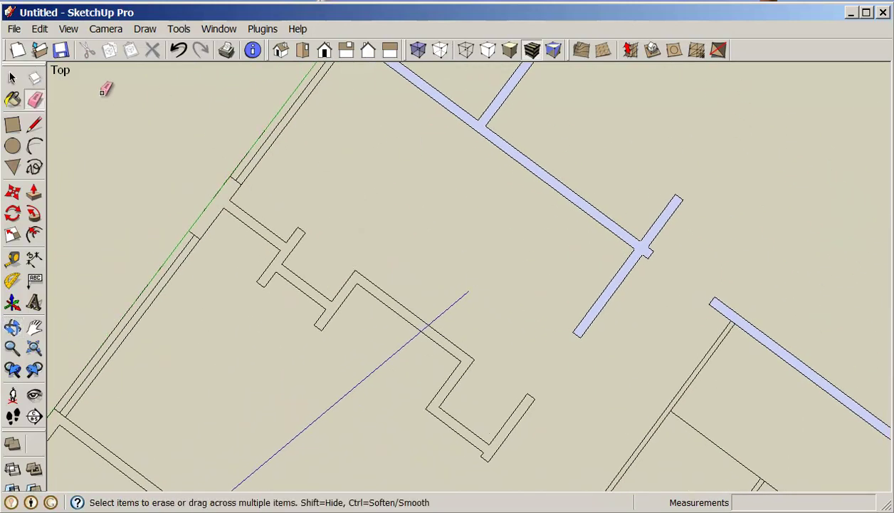
{"action": "left_click", "coordinate": [34, 124]}
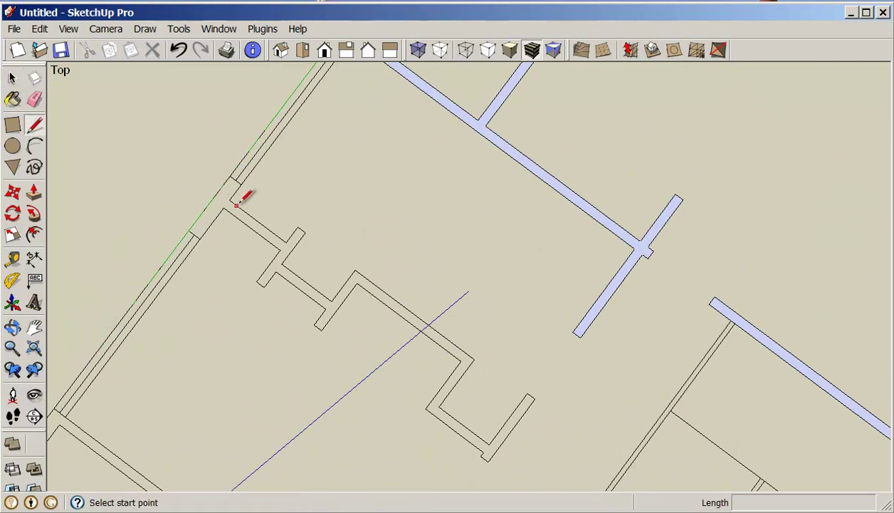
{"action": "scroll", "coordinate": [240, 187], "scroll_direction": "up", "scroll_amount": 1}
{"action": "left_click", "coordinate": [242, 181]}
{"action": "left_click", "coordinate": [228, 173]}
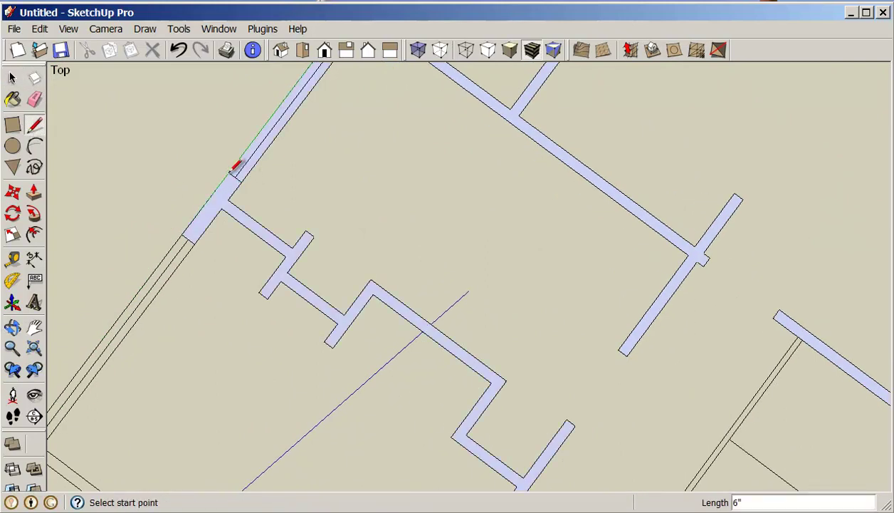
{"action": "left_click", "coordinate": [200, 236]}
{"action": "left_click", "coordinate": [188, 232]}
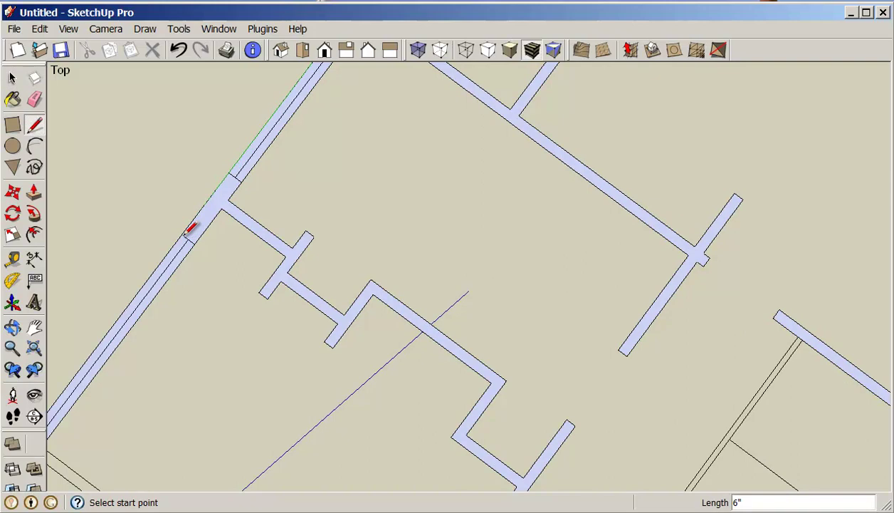
Step: Erase the lengthwise middle lines inside the two exterior wall sections along the green axis
{"action": "key", "text": "e"}
{"action": "left_click", "coordinate": [264, 148]}
{"action": "left_click", "coordinate": [182, 251]}
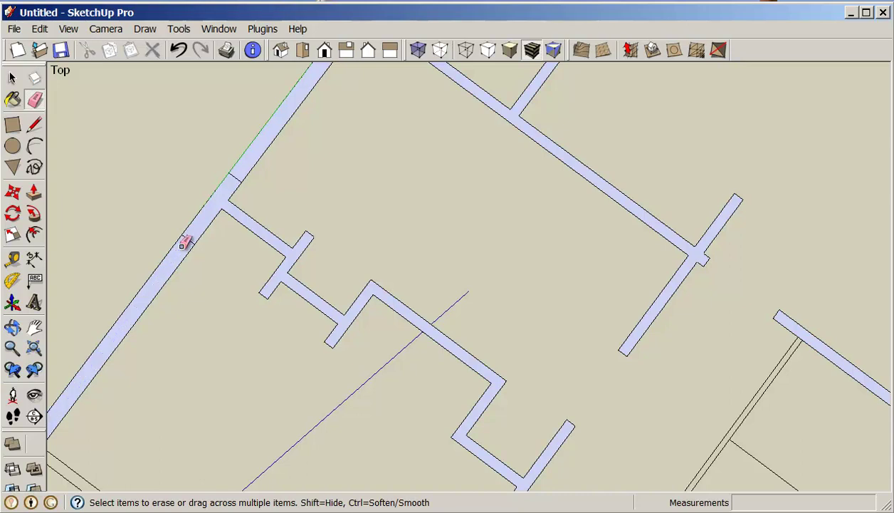
Step: Retrace the short end edge of the stub wall near the curved glazing to fill the small room's walls
{"action": "scroll", "coordinate": [214, 235], "scroll_direction": "down", "scroll_amount": 3}
{"action": "mouse_move", "coordinate": [204, 358]}
{"action": "middle_mouse_down"}
{"action": "mouse_move", "coordinate": [292, 163]}
{"action": "mouse_move", "coordinate": [267, 166]}
{"action": "middle_mouse_up"}
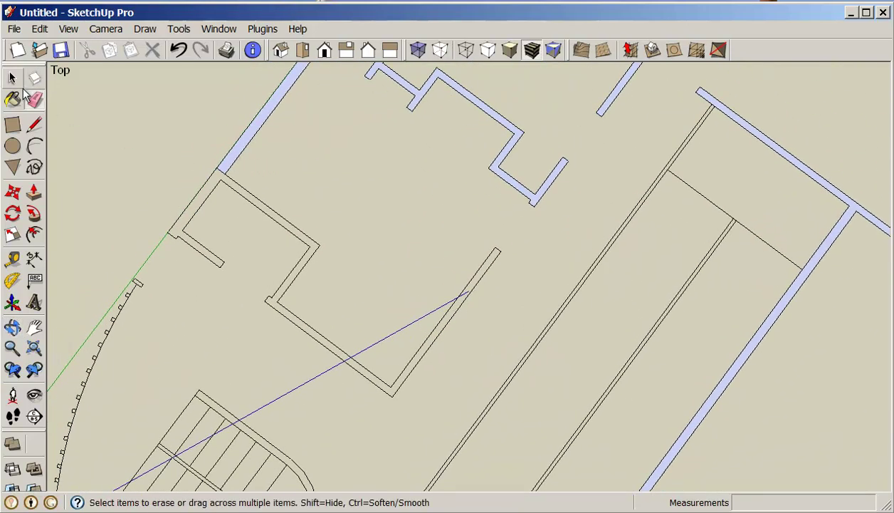
{"action": "left_click", "coordinate": [34, 126]}
{"action": "left_click", "coordinate": [219, 267]}
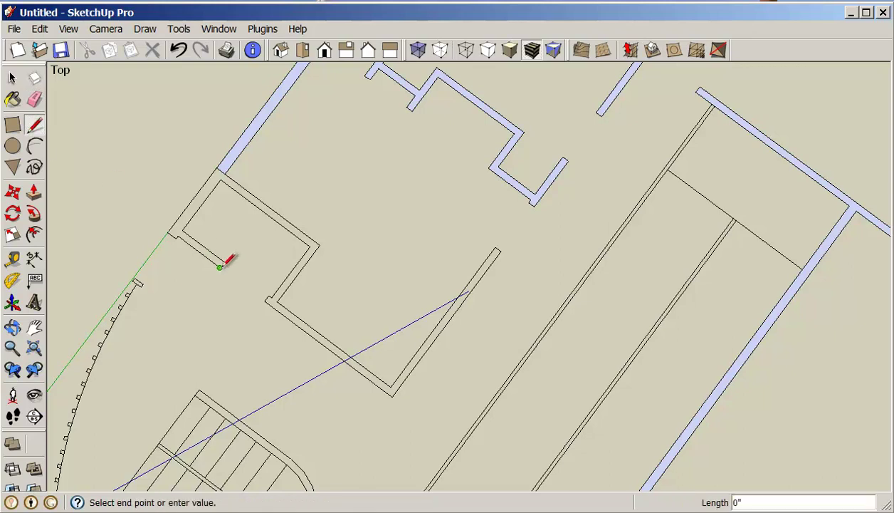
{"action": "left_click", "coordinate": [224, 263]}
{"action": "scroll", "coordinate": [225, 262], "scroll_direction": "down", "scroll_amount": 5}
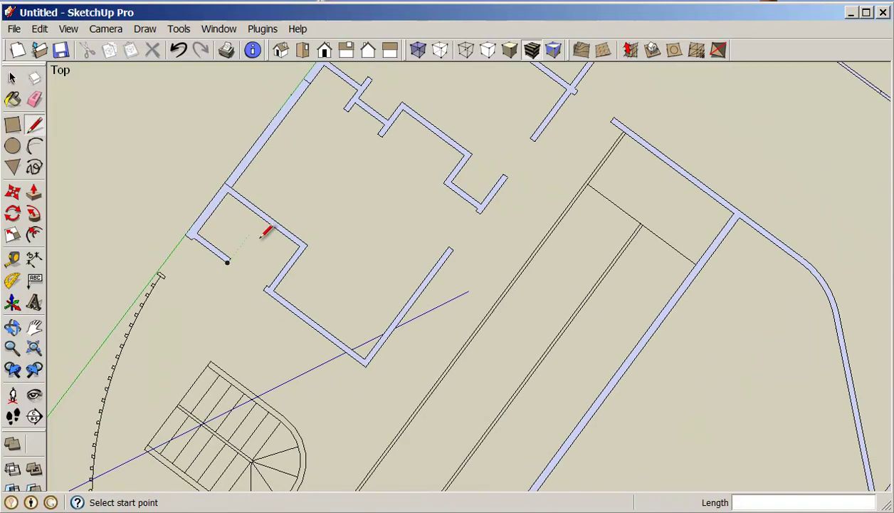
Step: Retrace the ramp's open end and its landing edge across the full ramp width with the Line tool to fill the ramp outlines
{"action": "scroll", "coordinate": [310, 430], "scroll_direction": "up", "scroll_amount": 6}
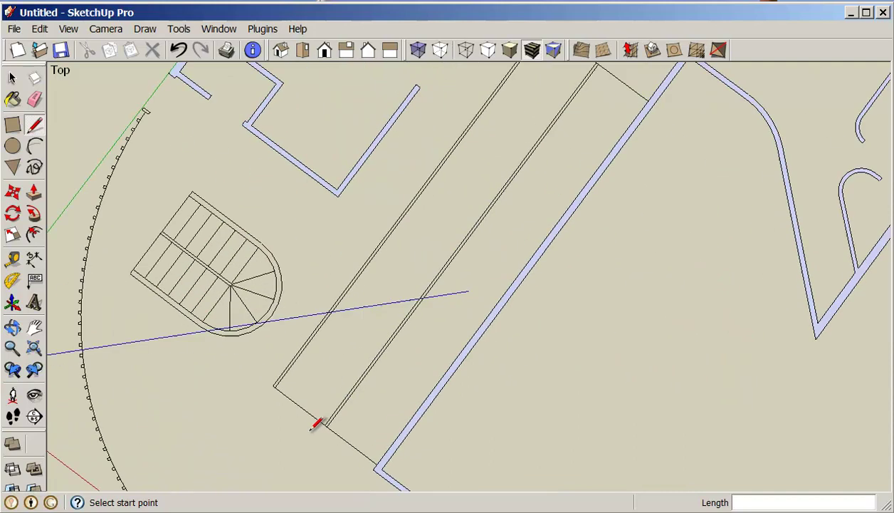
{"action": "left_click", "coordinate": [375, 462]}
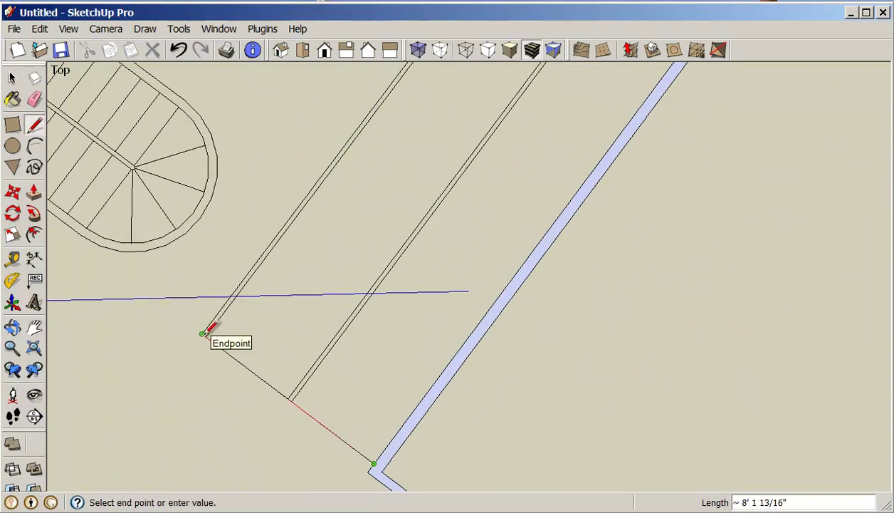
{"action": "left_click", "coordinate": [204, 332]}
{"action": "scroll", "coordinate": [217, 323], "scroll_direction": "down", "scroll_amount": 5}
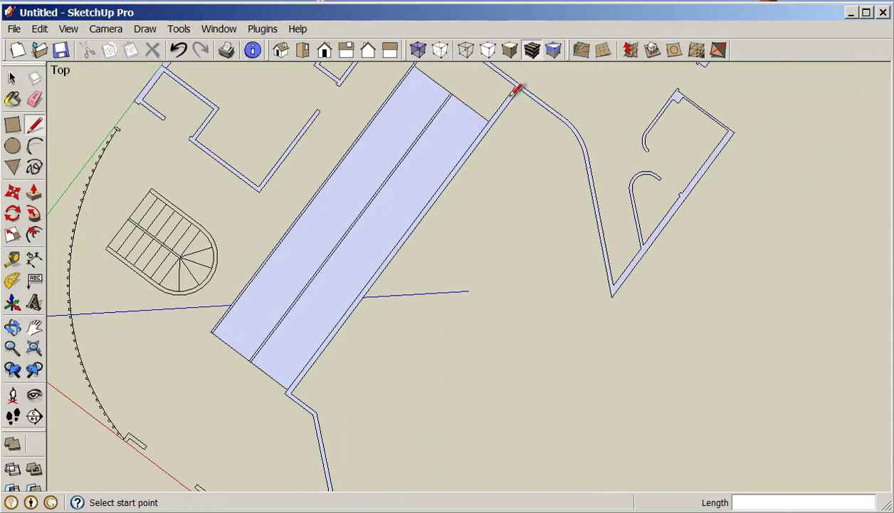
{"action": "scroll", "coordinate": [496, 107], "scroll_direction": "up", "scroll_amount": 1}
{"action": "mouse_move", "coordinate": [492, 101]}
{"action": "middle_mouse_down", "text": "shift"}
{"action": "mouse_move", "coordinate": [483, 171]}
{"action": "mouse_move", "coordinate": [490, 178]}
{"action": "middle_mouse_up", "text": "shift"}
{"action": "left_click", "coordinate": [483, 186]}
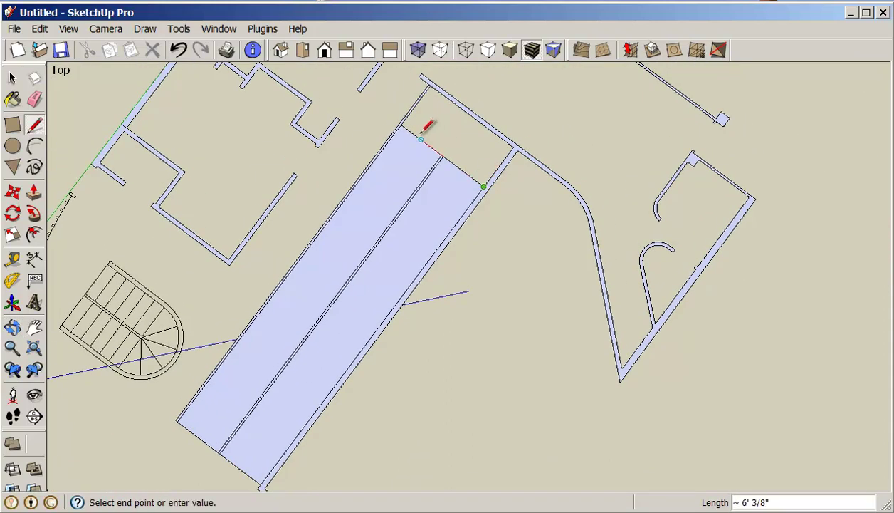
{"action": "left_click", "coordinate": [405, 127]}
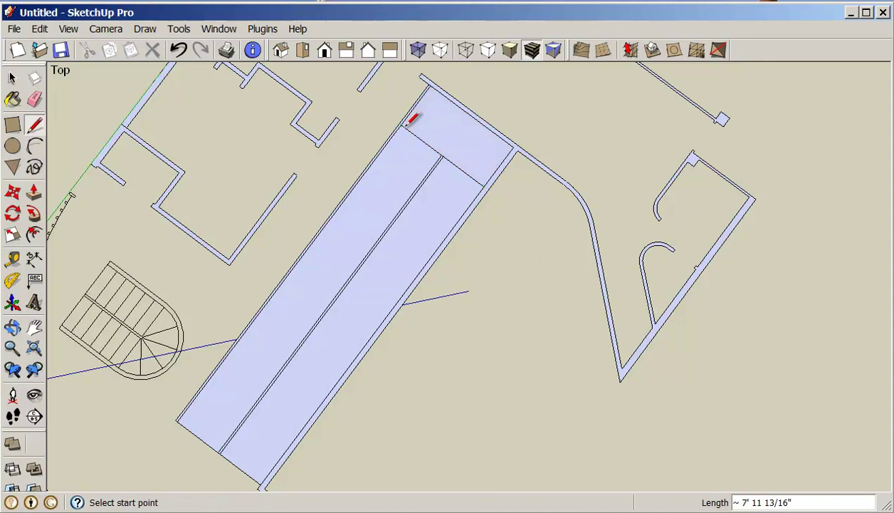
Step: Delete the two long ramp run faces, keeping the landing face and the thin ramp walls
{"action": "key", "text": "space"}
{"action": "left_click", "coordinate": [391, 178]}
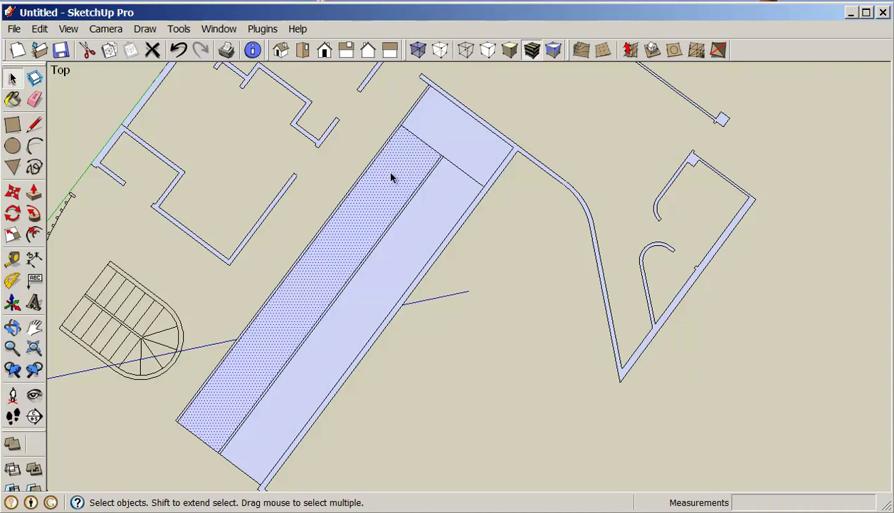
{"action": "key", "text": "Delete"}
{"action": "left_click", "coordinate": [440, 209]}
{"action": "key", "text": "Delete"}
Step: Retrace the short end edges of the two L-shaped entrance walls between the curved glazing sections to fill both walls
{"action": "middle_click_drag", "start_coordinate": [441, 321], "coordinate": [494, 379]}
{"action": "middle_click_drag", "start_coordinate": [370, 420], "coordinate": [346, 449]}
{"action": "scroll", "coordinate": [347, 448], "scroll_direction": "up", "scroll_amount": 2}
{"action": "scroll", "coordinate": [199, 278], "scroll_direction": "up", "scroll_amount": 3}
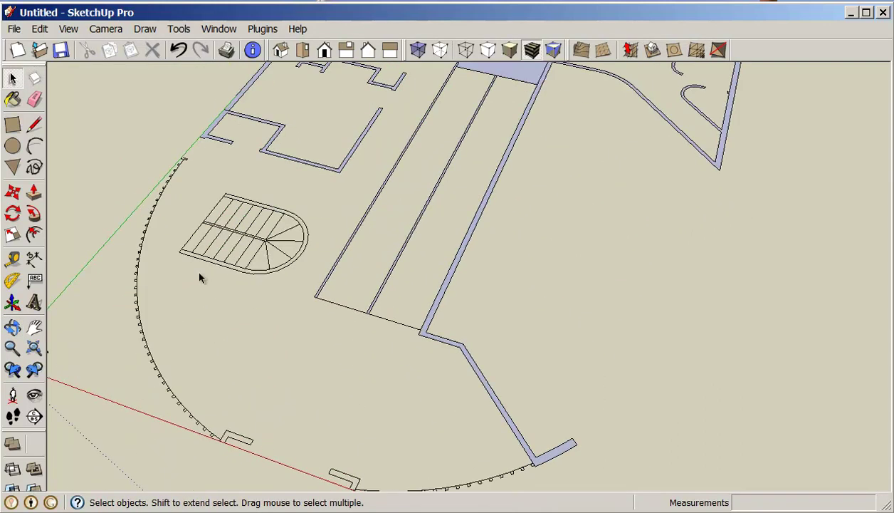
{"action": "left_click", "coordinate": [34, 123]}
{"action": "scroll", "coordinate": [244, 456], "scroll_direction": "up", "scroll_amount": 3}
{"action": "left_click", "coordinate": [261, 454]}
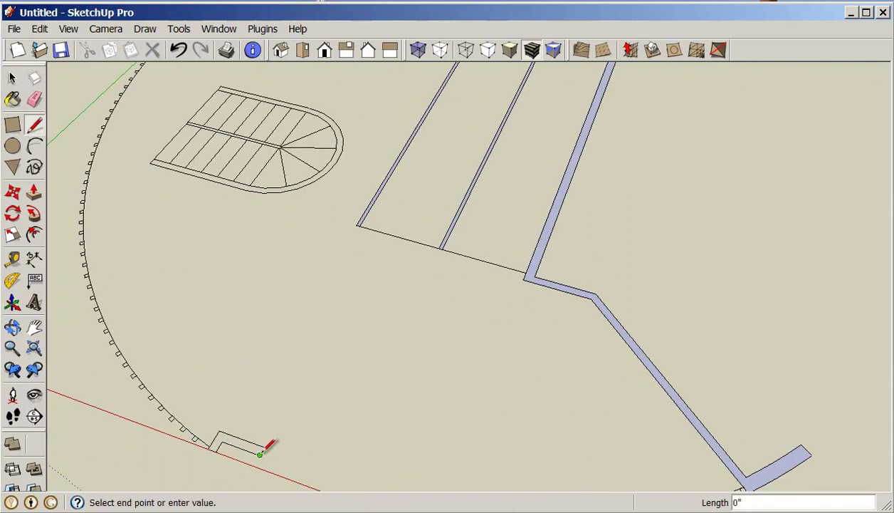
{"action": "left_click", "coordinate": [263, 447]}
{"action": "scroll", "coordinate": [265, 441], "scroll_direction": "down", "scroll_amount": 3}
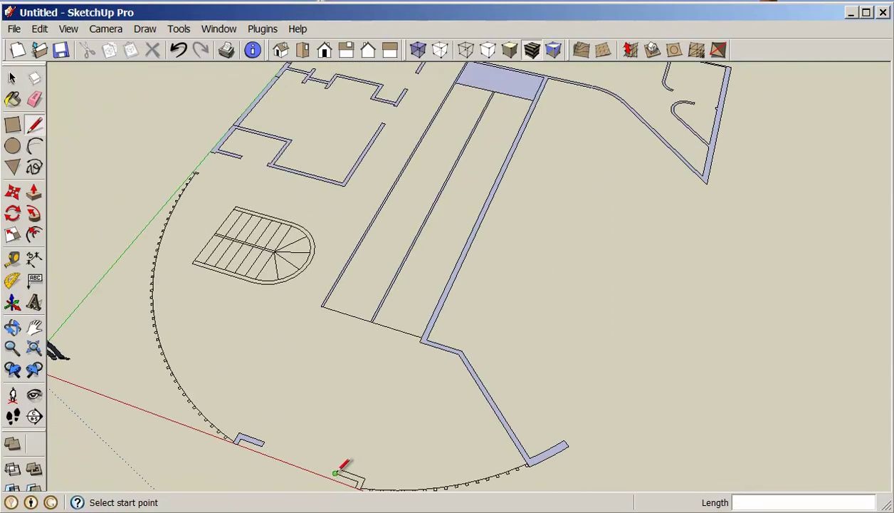
{"action": "left_click", "coordinate": [336, 473]}
{"action": "left_click", "coordinate": [338, 470]}
Step: Push/Pull the continuous wall face running beside the ramp and around its curved and angled ends up to 10'
{"action": "middle_click_drag", "start_coordinate": [360, 417], "coordinate": [267, 381]}
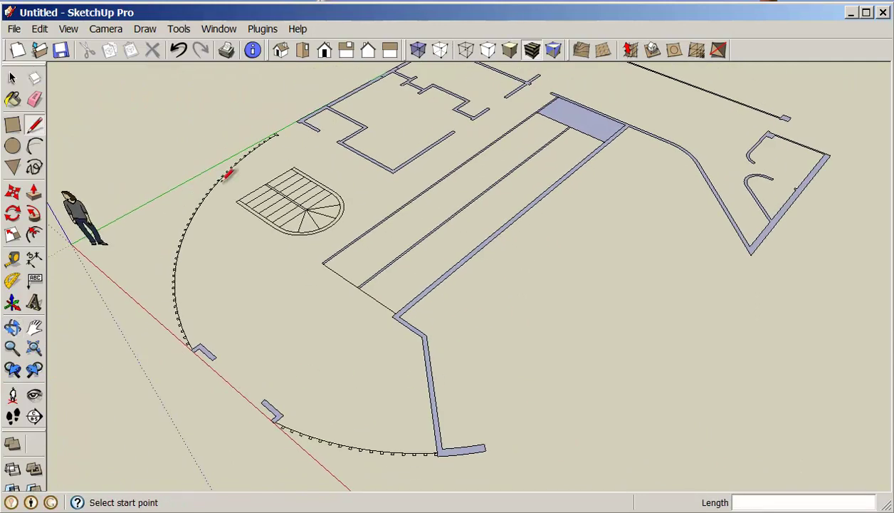
{"action": "left_click", "coordinate": [34, 194]}
{"action": "left_click", "coordinate": [427, 359]}
{"action": "left_click", "coordinate": [418, 298]}
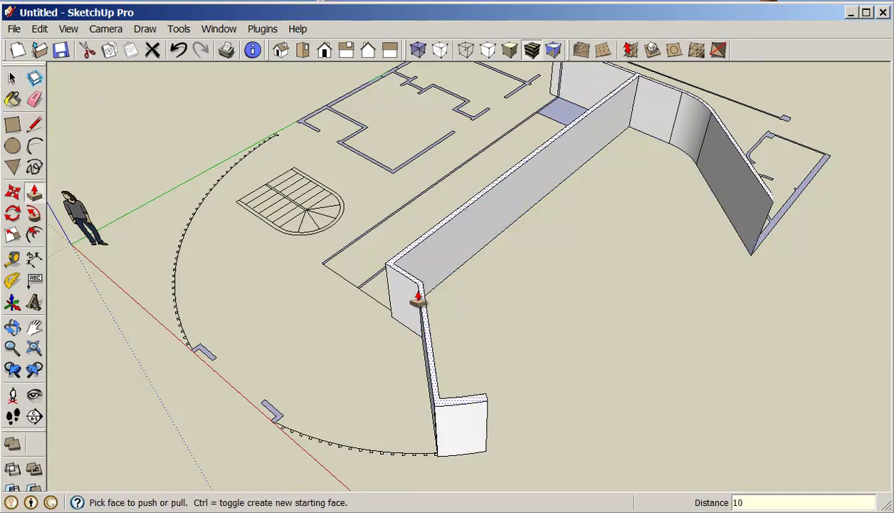
{"action": "left_click", "coordinate": [418, 299]}
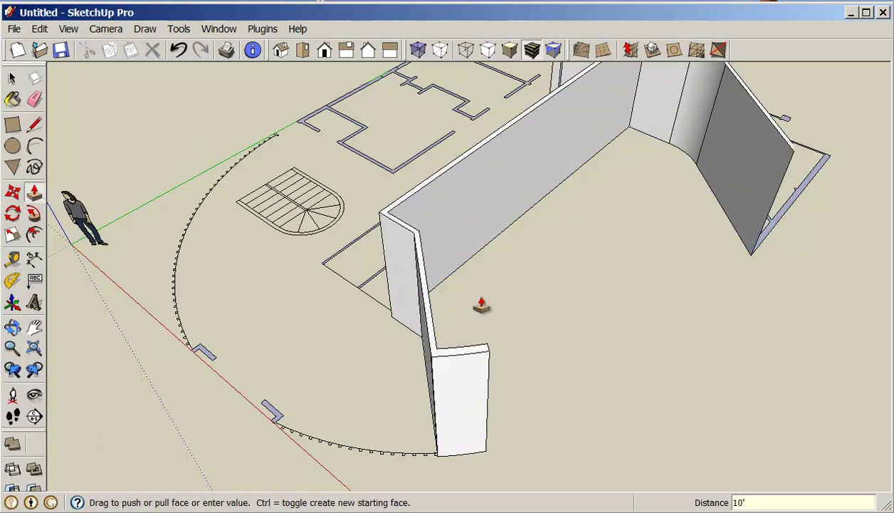
Step: Push/Pull the long outer wall at the ramp's angled end and the small room's straight and curved walls behind it up to 10'
{"action": "left_click", "coordinate": [418, 299]}
{"action": "middle_click_drag", "start_coordinate": [418, 299], "coordinate": [494, 295]}
{"action": "middle_click_drag", "start_coordinate": [708, 345], "coordinate": [736, 362]}
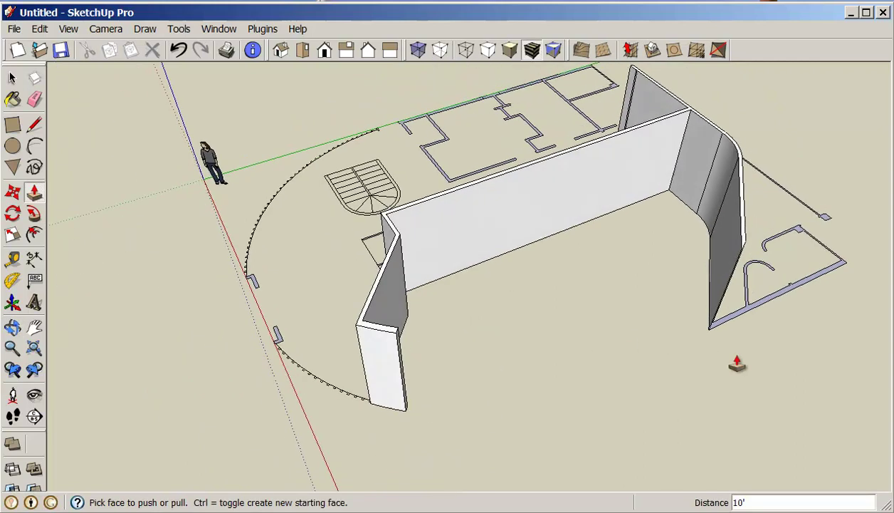
{"action": "left_click", "coordinate": [745, 320]}
{"action": "left_click", "coordinate": [748, 242]}
{"action": "middle_click_drag", "start_coordinate": [748, 242], "coordinate": [551, 481]}
{"action": "left_click", "coordinate": [596, 453]}
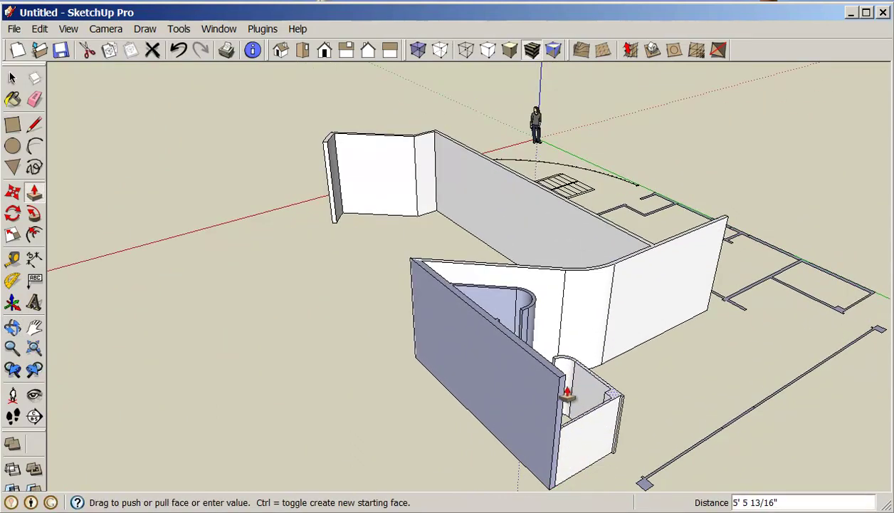
{"action": "left_click", "coordinate": [563, 379]}
Step: Push/Pull the two thin wall segments along the plan's far end, including their corner posts, up to 10'
{"action": "left_click", "coordinate": [644, 488]}
{"action": "left_click", "coordinate": [576, 372]}
{"action": "middle_click_drag", "start_coordinate": [679, 410], "coordinate": [282, 489]}
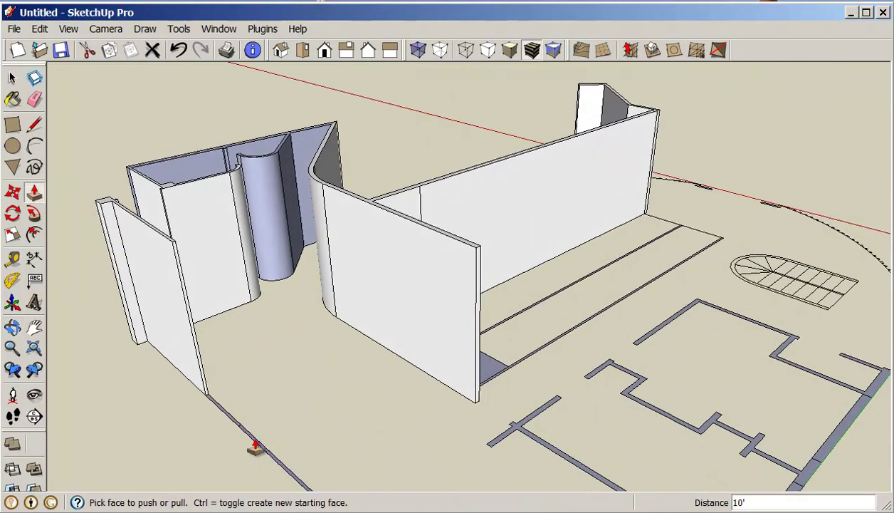
{"action": "left_click", "coordinate": [255, 449]}
{"action": "left_click", "coordinate": [171, 250]}
{"action": "scroll", "coordinate": [208, 258], "scroll_direction": "down", "scroll_amount": 5}
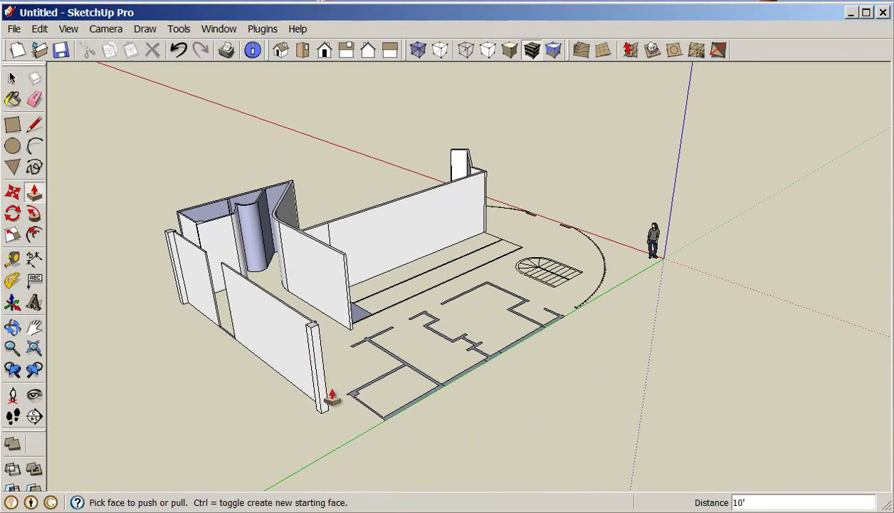
Step: Push/Pull the far corner room's connected walls and the neighbouring stepped partition up to the 10' wall height
{"action": "left_click", "coordinate": [352, 401]}
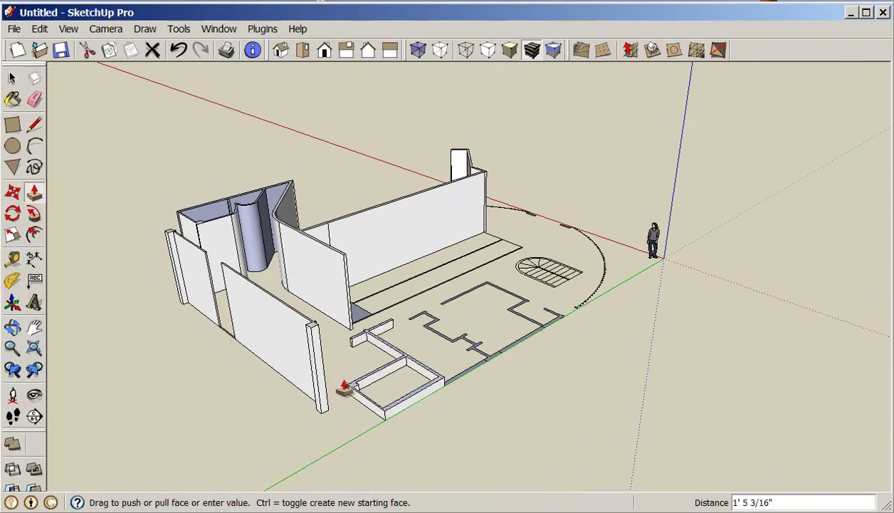
{"action": "left_click", "coordinate": [313, 325]}
{"action": "middle_click_drag", "start_coordinate": [469, 363], "coordinate": [376, 417]}
{"action": "scroll", "coordinate": [375, 381], "scroll_direction": "up", "scroll_amount": 2}
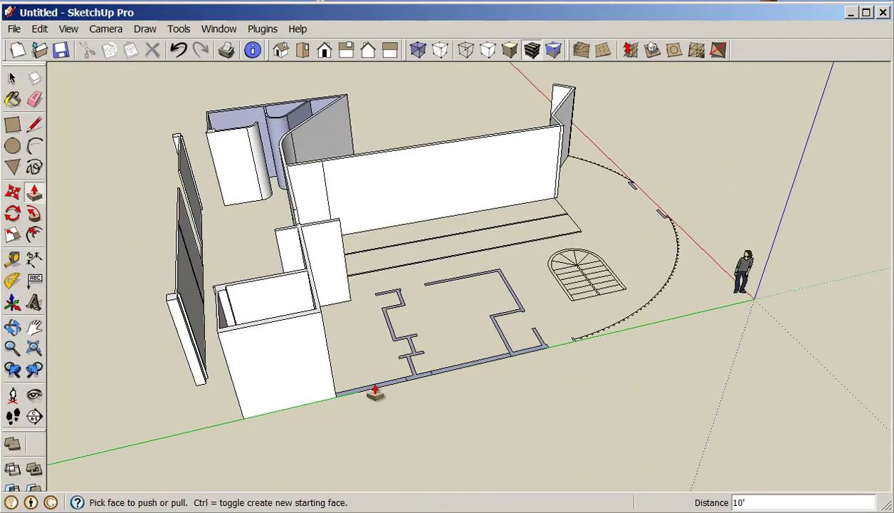
{"action": "scroll", "coordinate": [420, 385], "scroll_direction": "up", "scroll_amount": 2}
{"action": "left_click", "coordinate": [420, 380]}
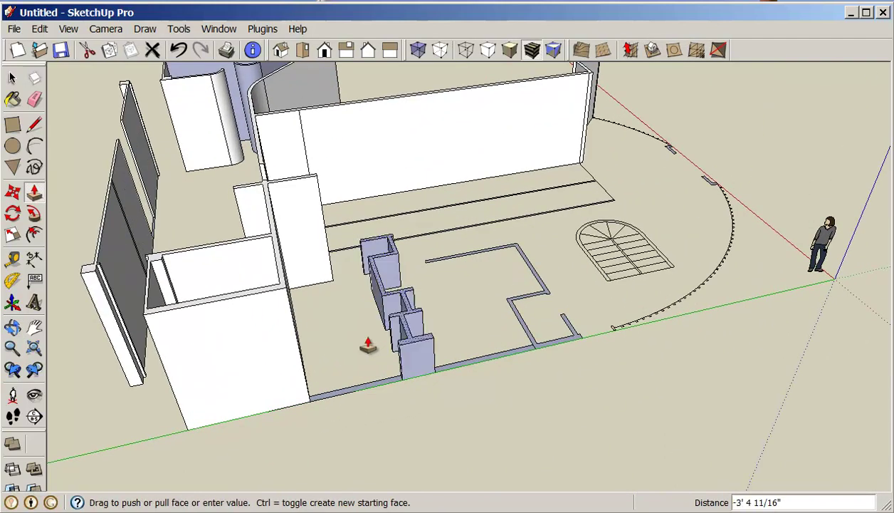
{"action": "left_click", "coordinate": [280, 299]}
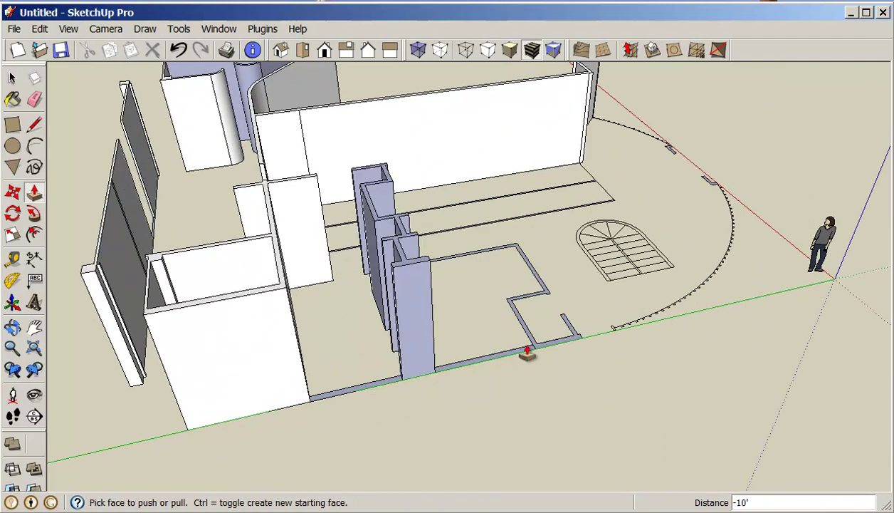
Step: Push/Pull the stepped room walls between the green-axis side and the staircase up to 10'
{"action": "scroll", "coordinate": [536, 354], "scroll_direction": "up", "scroll_amount": 3}
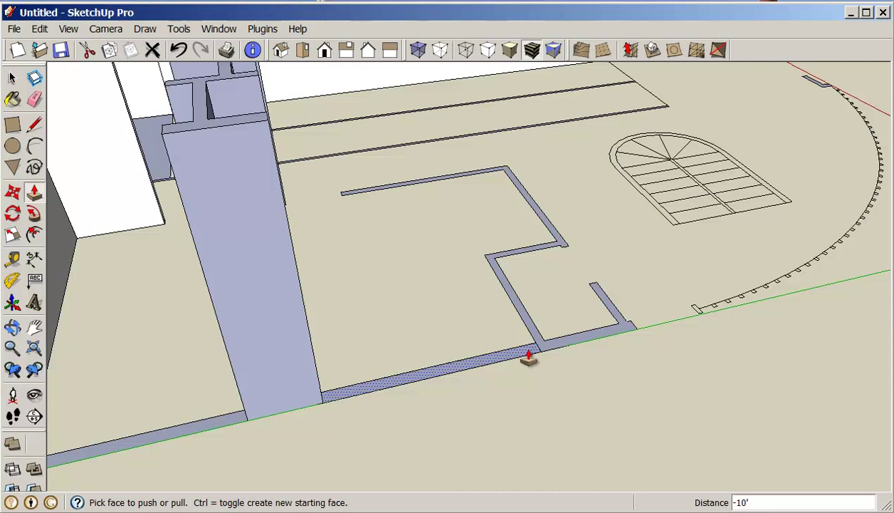
{"action": "left_click", "coordinate": [561, 346]}
{"action": "left_click", "coordinate": [247, 135]}
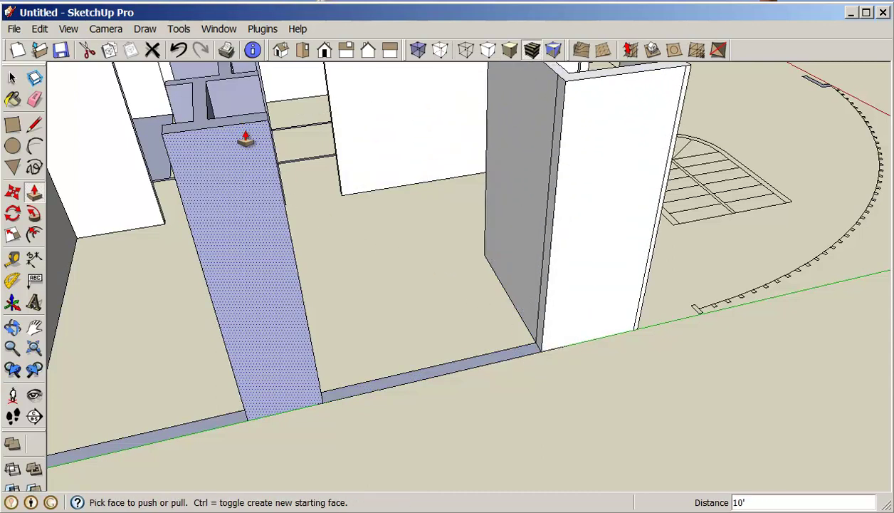
Step: Push/Pull both L-shaped entrance walls between the curved glazing sections up to 10', then show the whole model
{"action": "scroll", "coordinate": [399, 224], "scroll_direction": "down", "scroll_amount": 5}
{"action": "middle_click_drag", "start_coordinate": [567, 265], "coordinate": [726, 296]}
{"action": "left_click", "coordinate": [824, 251]}
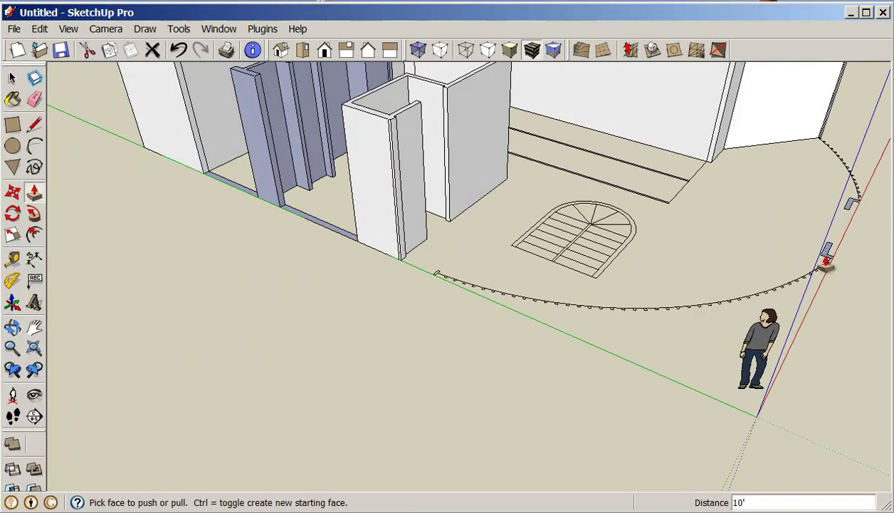
{"action": "left_click", "coordinate": [455, 84]}
{"action": "middle_click_drag", "start_coordinate": [455, 84], "coordinate": [705, 345]}
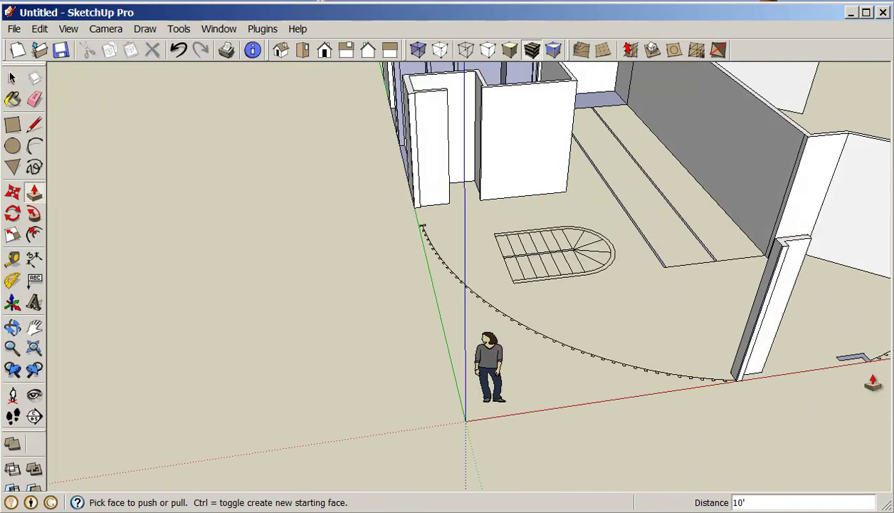
{"action": "left_click", "coordinate": [841, 363]}
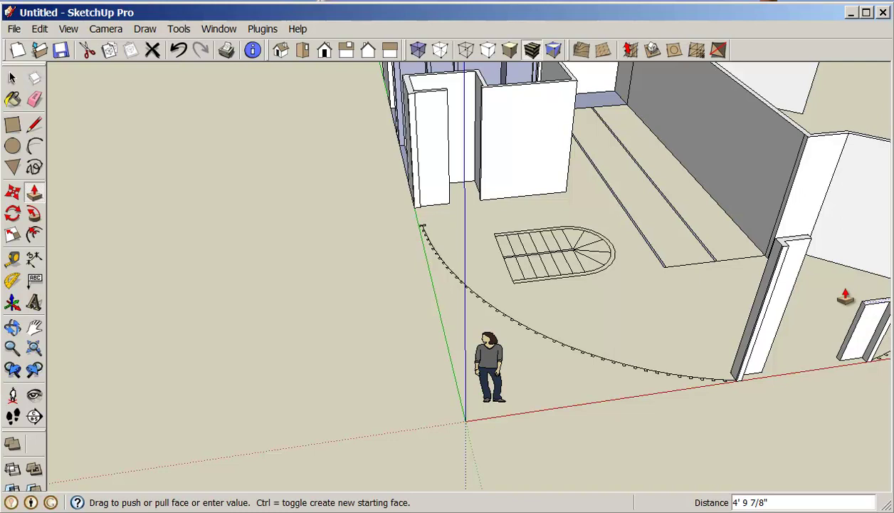
{"action": "left_click", "coordinate": [818, 145]}
{"action": "scroll", "coordinate": [819, 165], "scroll_direction": "down", "scroll_amount": 3}
{"action": "middle_click_drag", "start_coordinate": [826, 207], "coordinate": [356, 194]}
{"action": "left_click", "coordinate": [33, 347]}
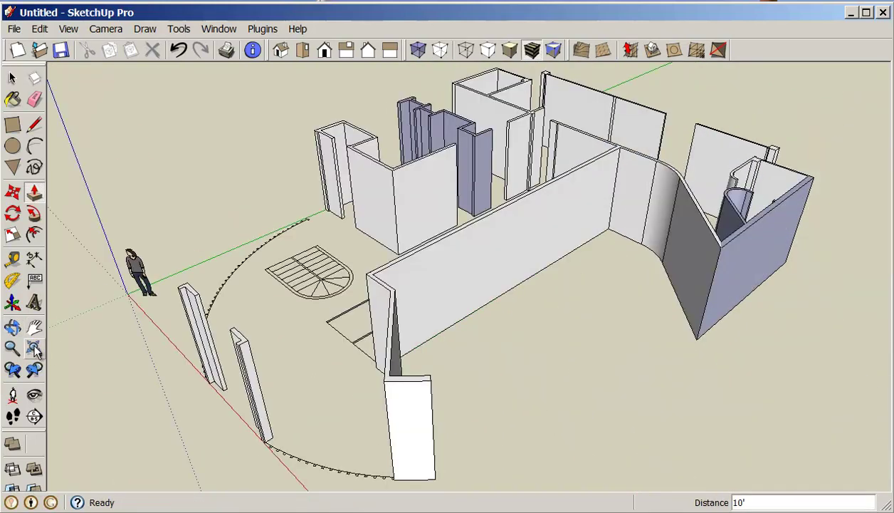